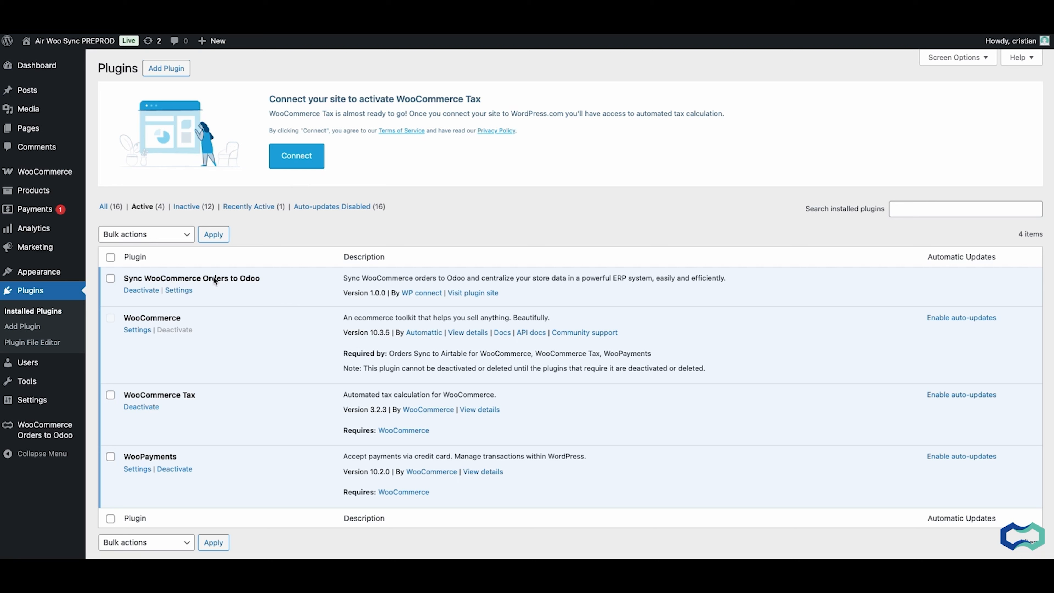
Open the WooCommerce Orders to Odoo plugin and start its sync setup
{"action": "mouse_move", "coordinate": [27, 437]}
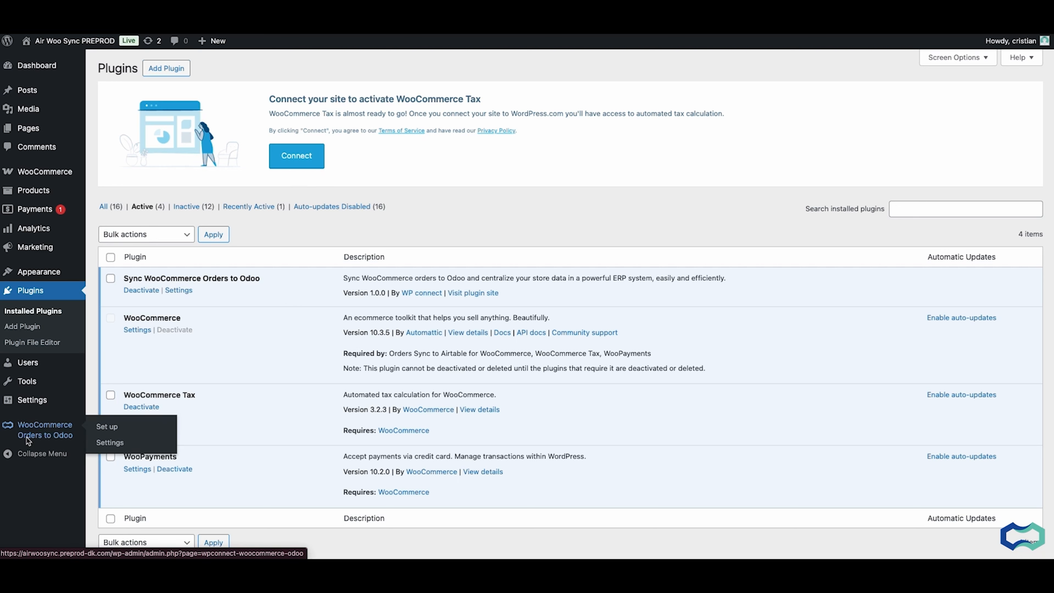
{"action": "left_click", "coordinate": [26, 437]}
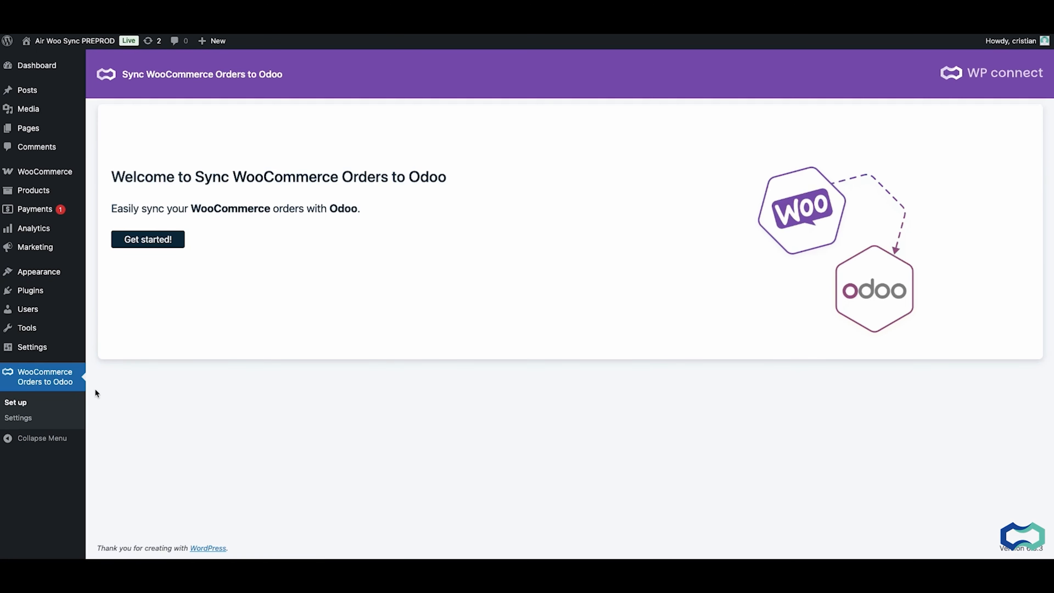
{"action": "left_click", "coordinate": [141, 240]}
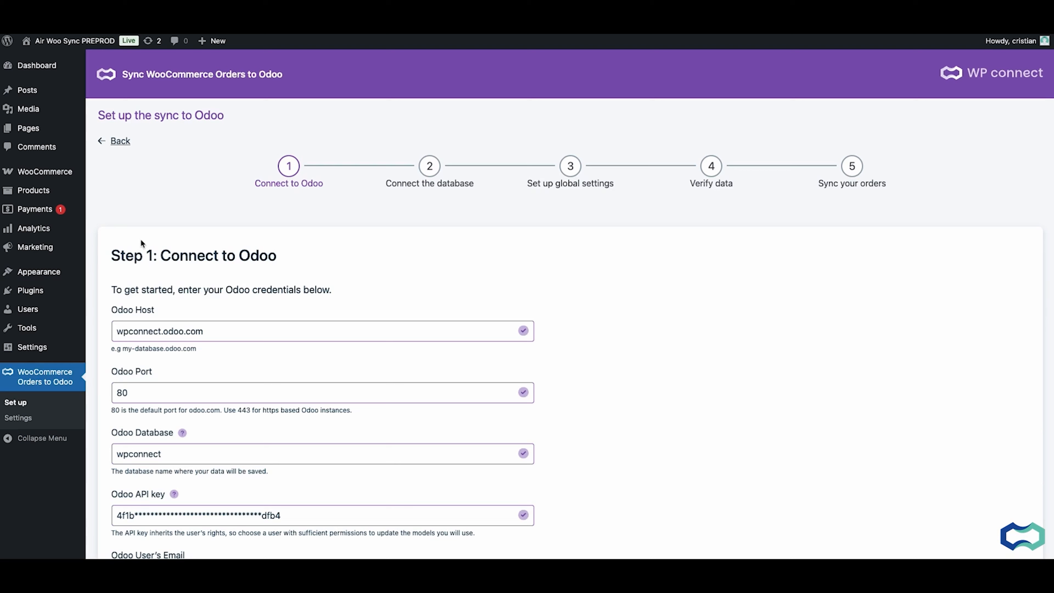
{"action": "scroll", "coordinate": [144, 489], "scroll_direction": "down", "scroll_amount": 1}
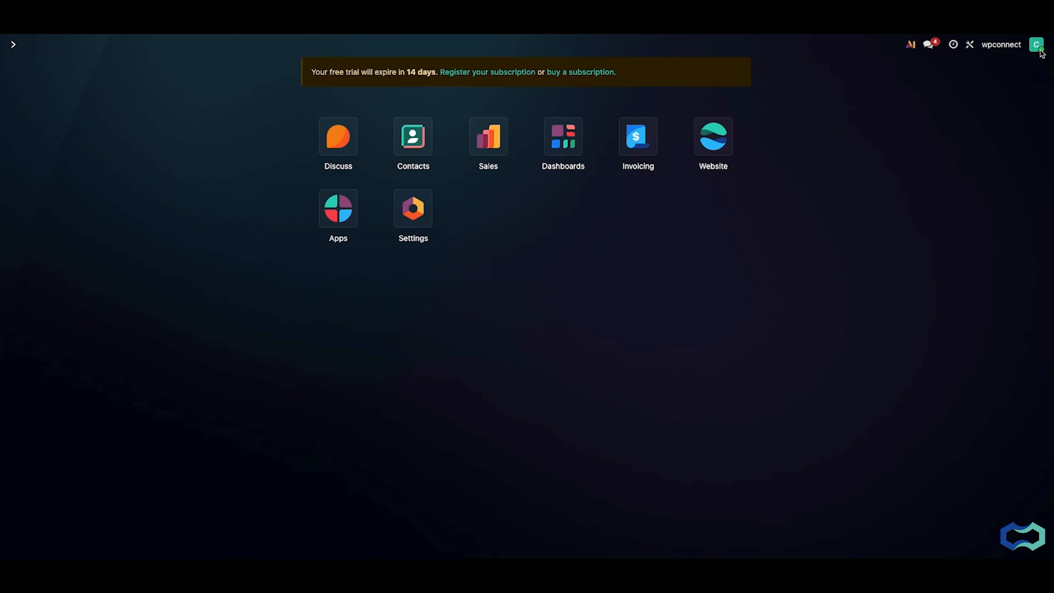
Switch to Odoo, view the API keys in the account's security preferences and discard the dialog
{"action": "left_click", "coordinate": [1037, 44]}
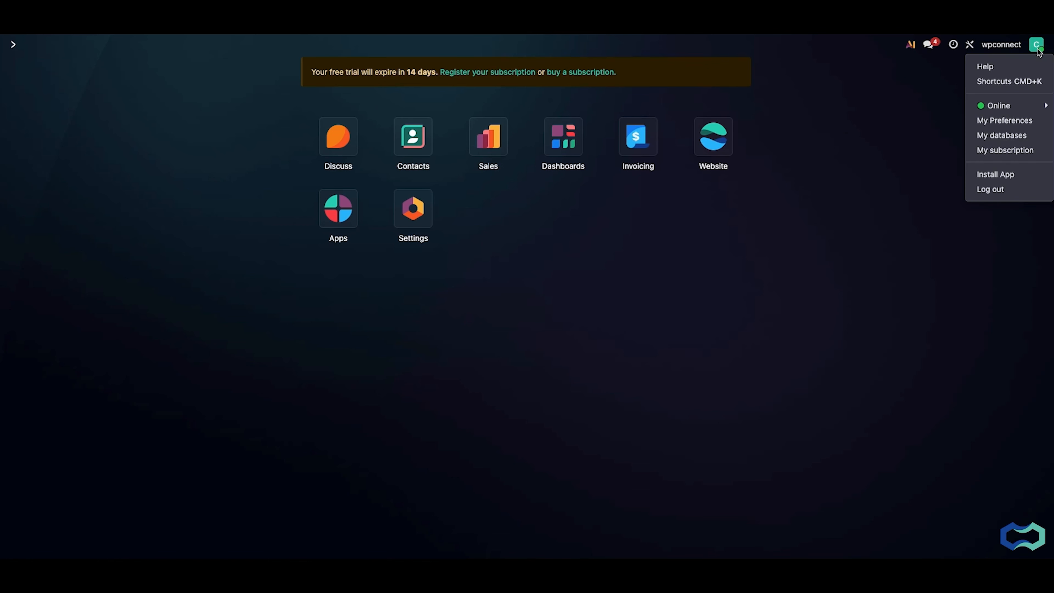
{"action": "left_click", "coordinate": [1004, 121]}
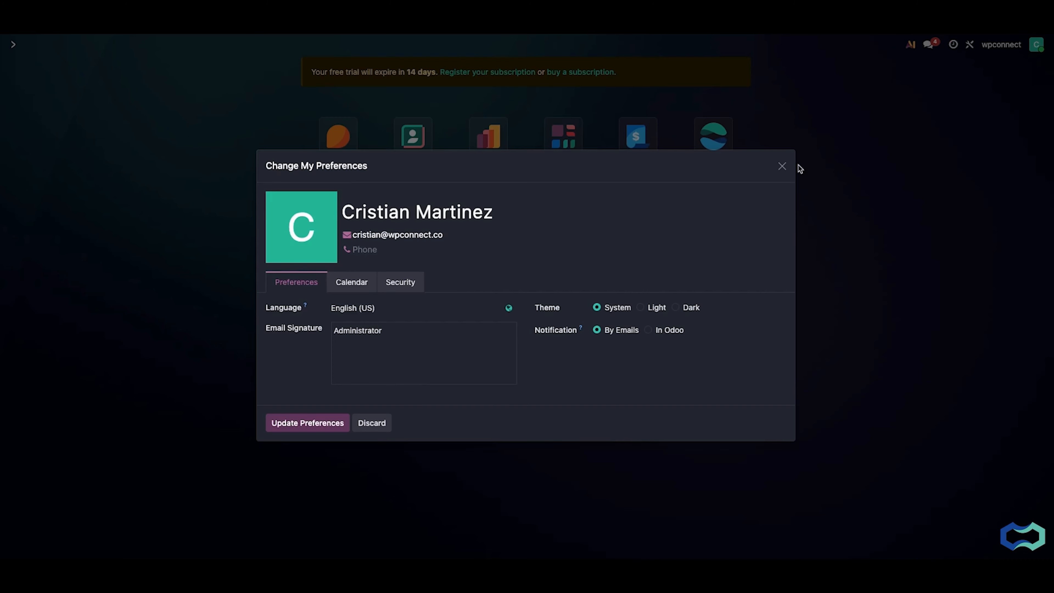
{"action": "left_click", "coordinate": [400, 208]}
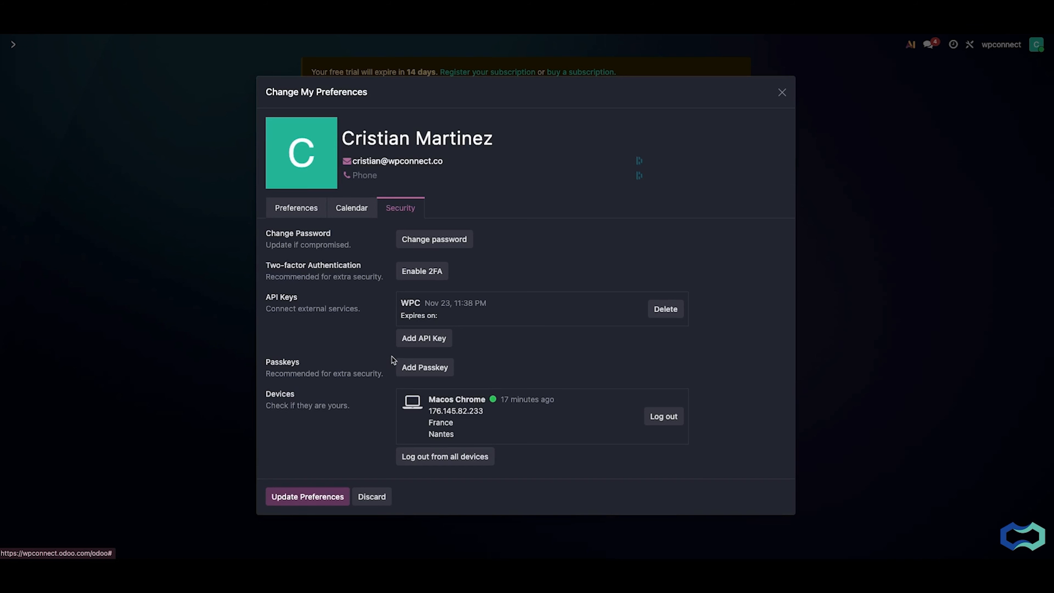
{"action": "left_click", "coordinate": [372, 497]}
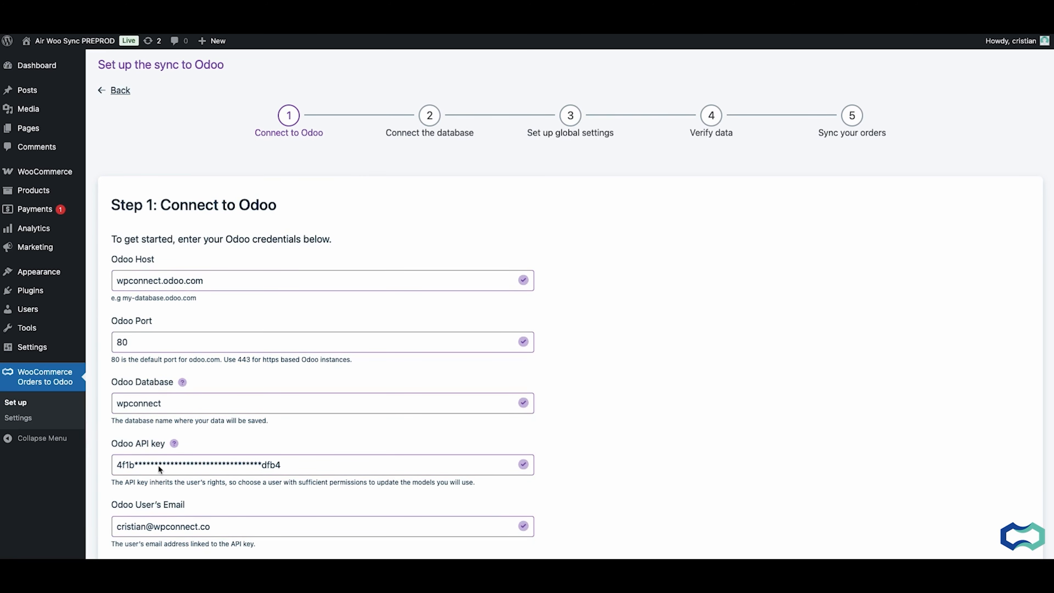
Back in WordPress, submit the prefilled Odoo credentials and connect the wpconnect database to WooCommerce
{"action": "mouse_move", "coordinate": [182, 382]}
{"action": "scroll", "coordinate": [167, 520], "scroll_direction": "down", "scroll_amount": 3}
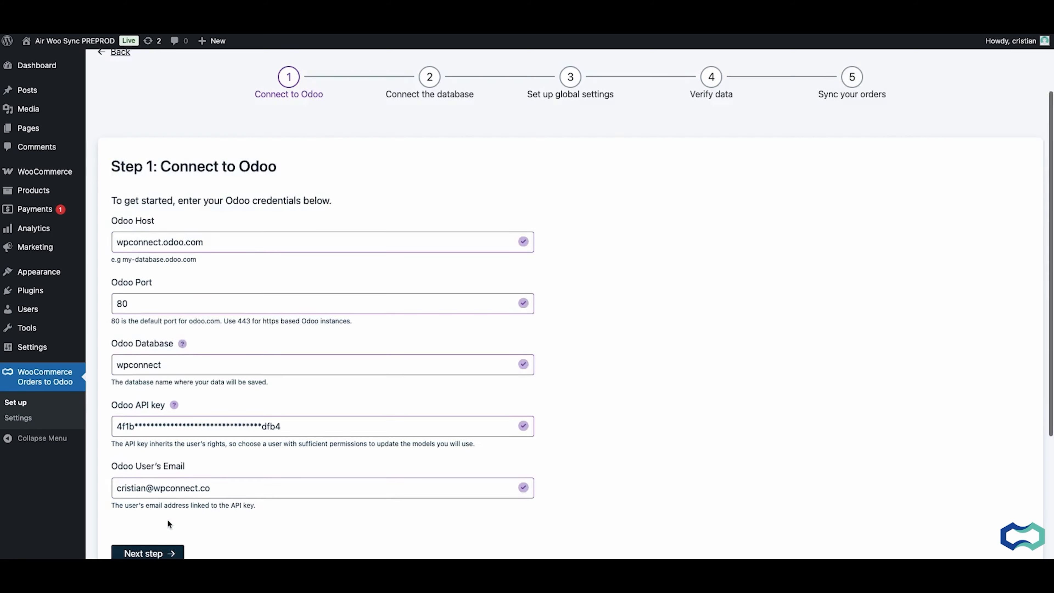
{"action": "left_click", "coordinate": [155, 522]}
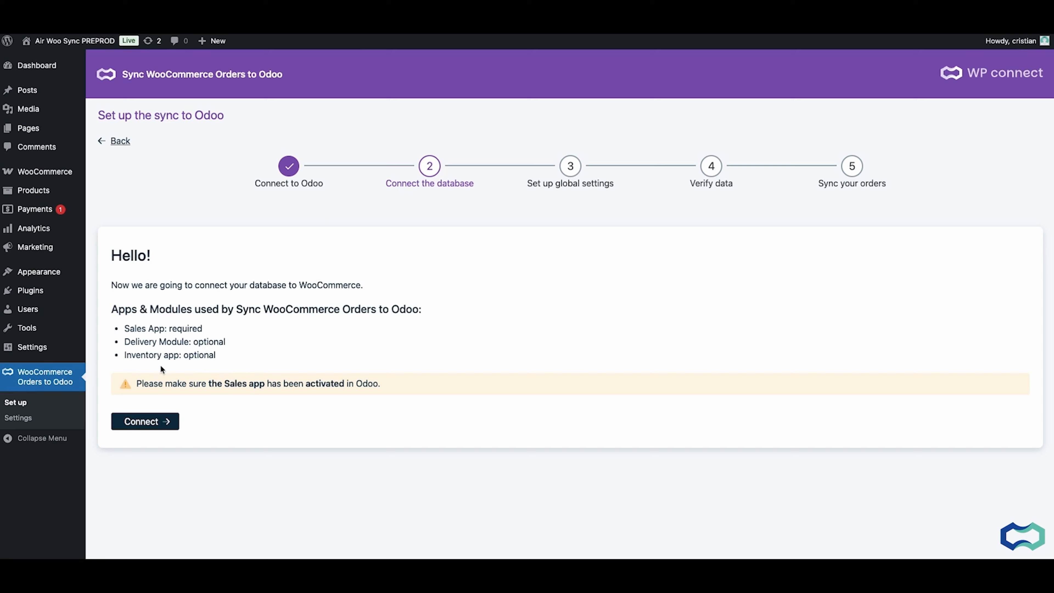
{"action": "left_click", "coordinate": [151, 421]}
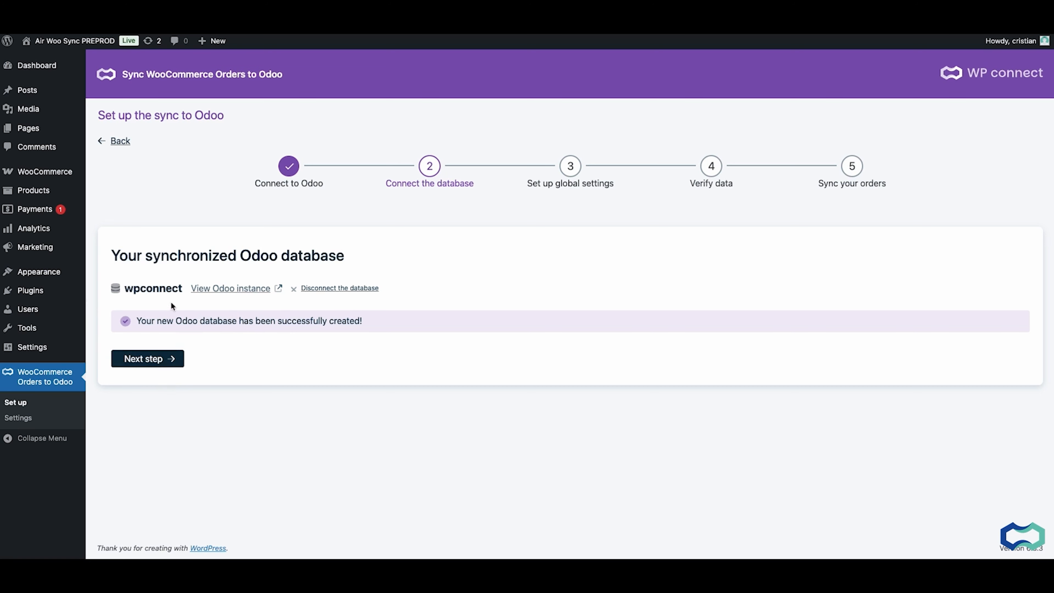
{"action": "left_click", "coordinate": [158, 359]}
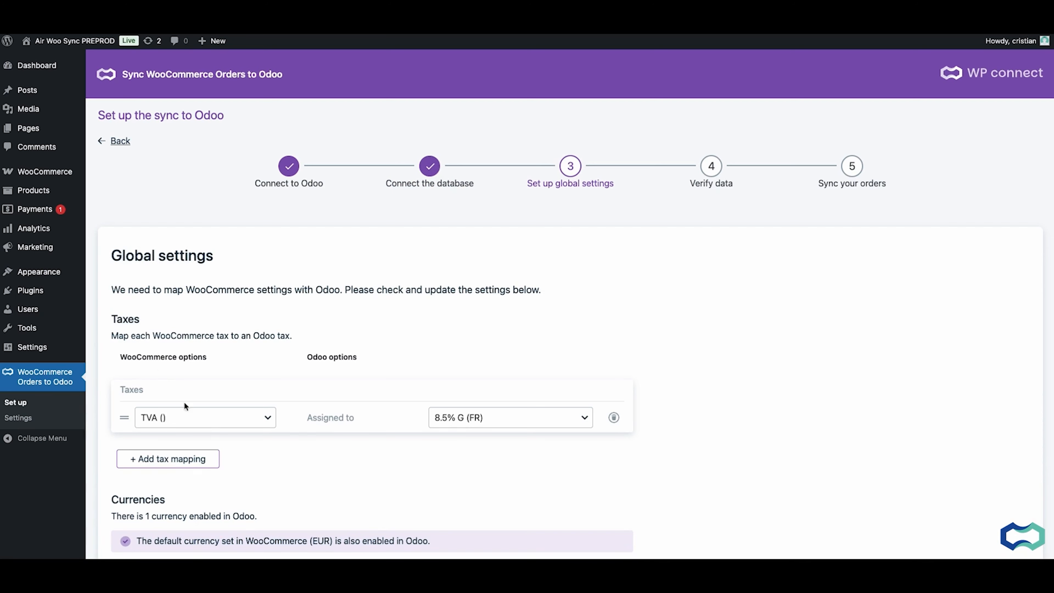
Review the WooCommerce and Odoo tax options, keep TVA assigned to 8.5% G (FR) and accept the global settings
{"action": "scroll", "coordinate": [295, 448], "scroll_direction": "down", "scroll_amount": 1}
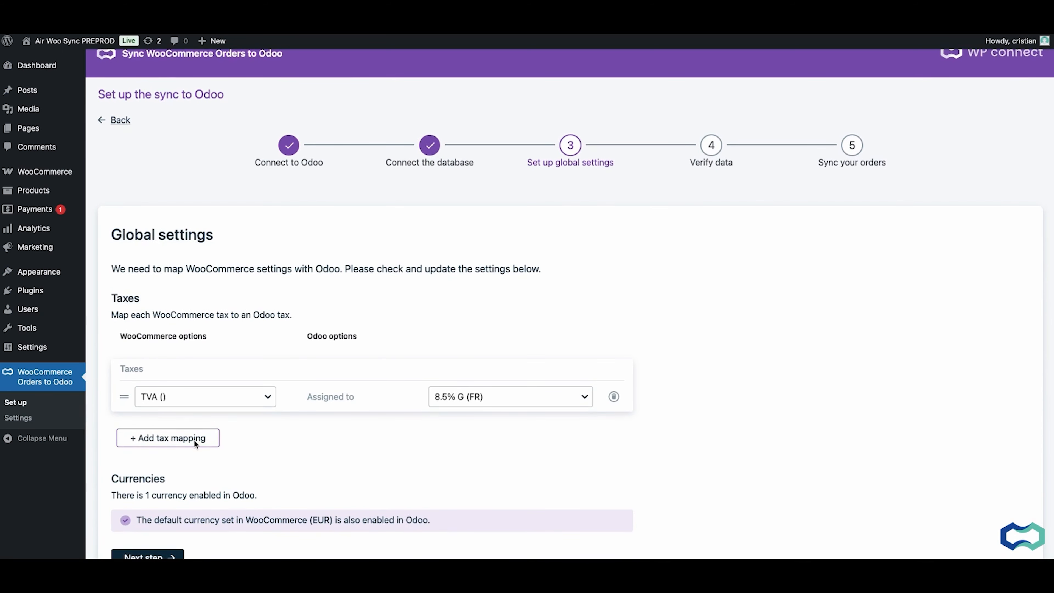
{"action": "left_click", "coordinate": [223, 400]}
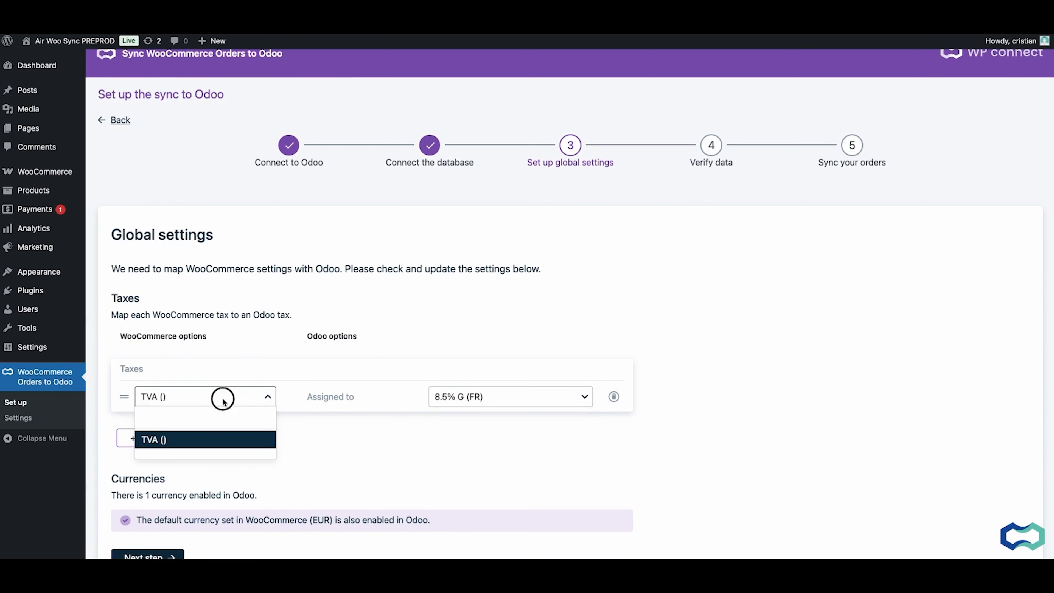
{"action": "left_click", "coordinate": [224, 358]}
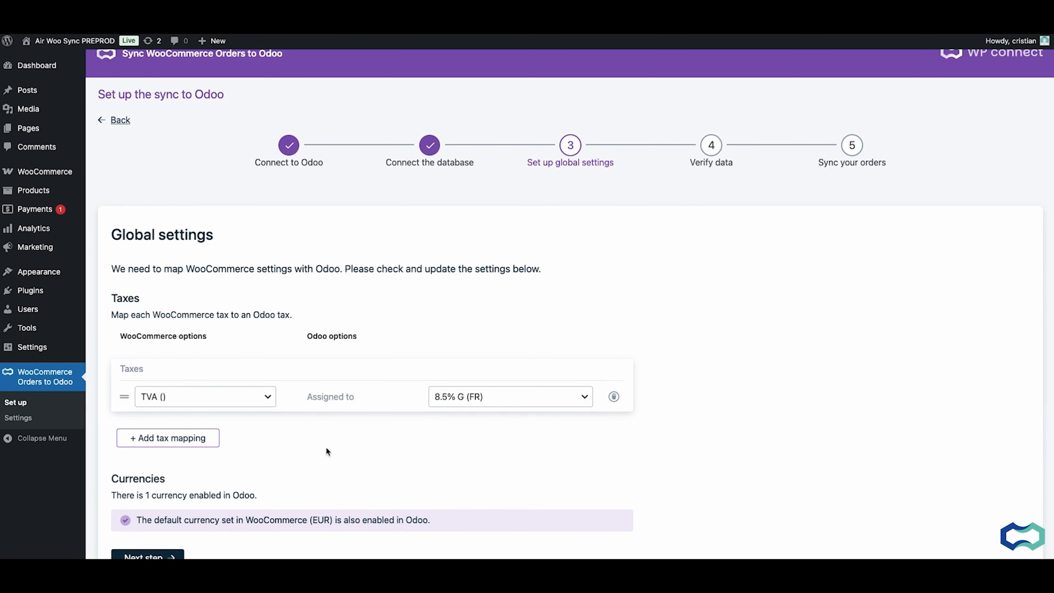
{"action": "left_click", "coordinate": [475, 403]}
{"action": "scroll", "coordinate": [479, 458], "scroll_direction": "down", "scroll_amount": 4}
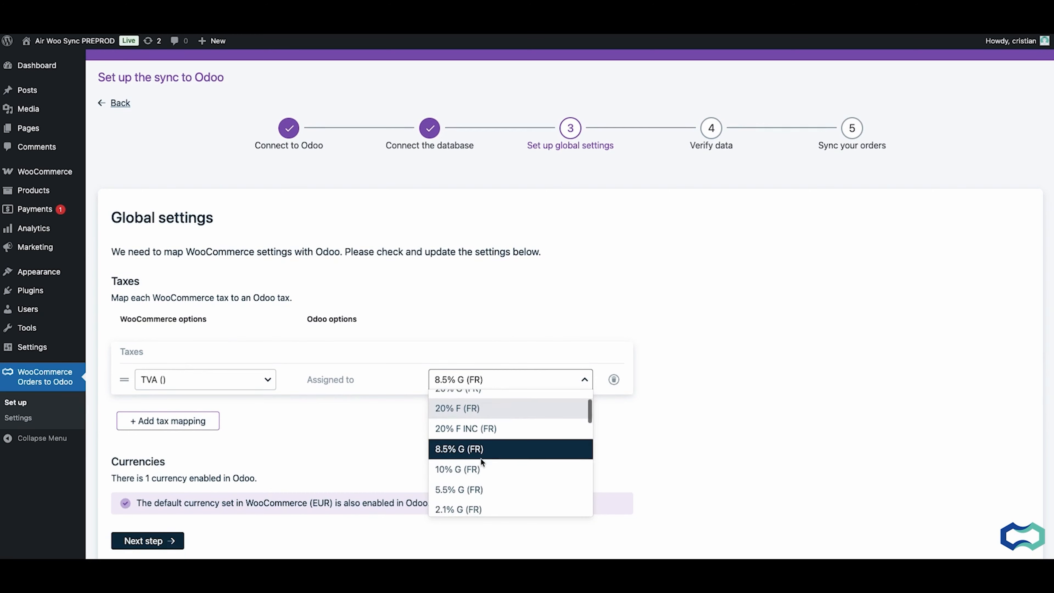
{"action": "left_click", "coordinate": [354, 427]}
{"action": "scroll", "coordinate": [354, 428], "scroll_direction": "down", "scroll_amount": 3}
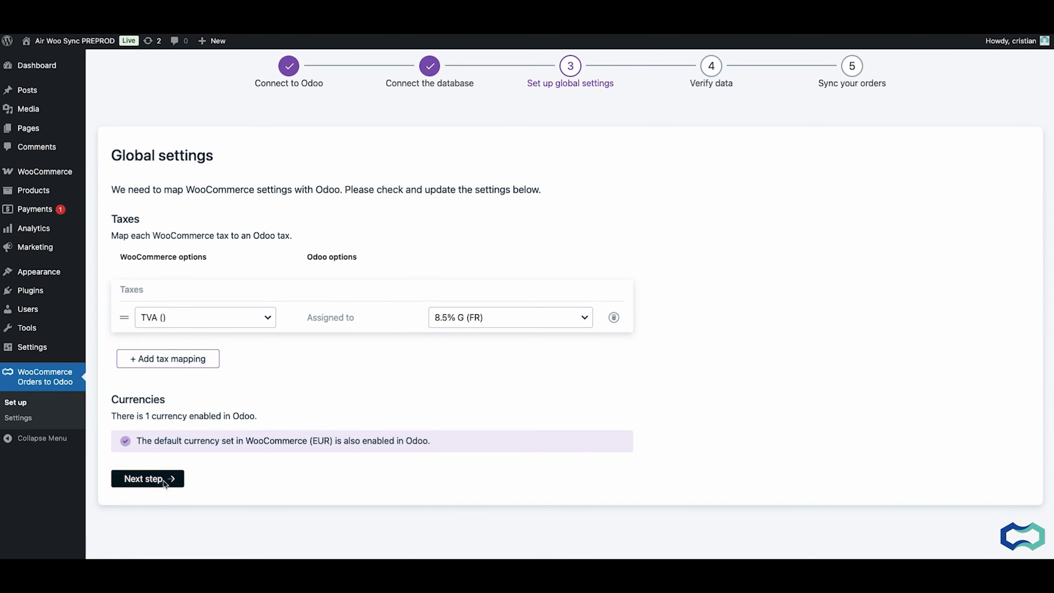
{"action": "left_click", "coordinate": [147, 478]}
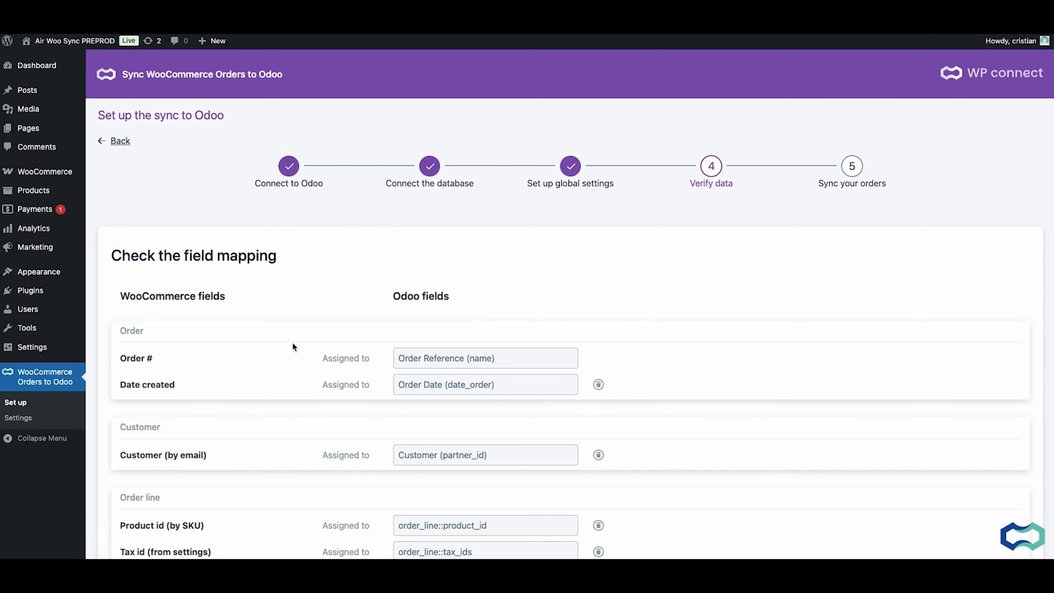
Review the default field mapping and add an empty field row under More fields
{"action": "scroll", "coordinate": [292, 344], "scroll_direction": "down", "scroll_amount": 1}
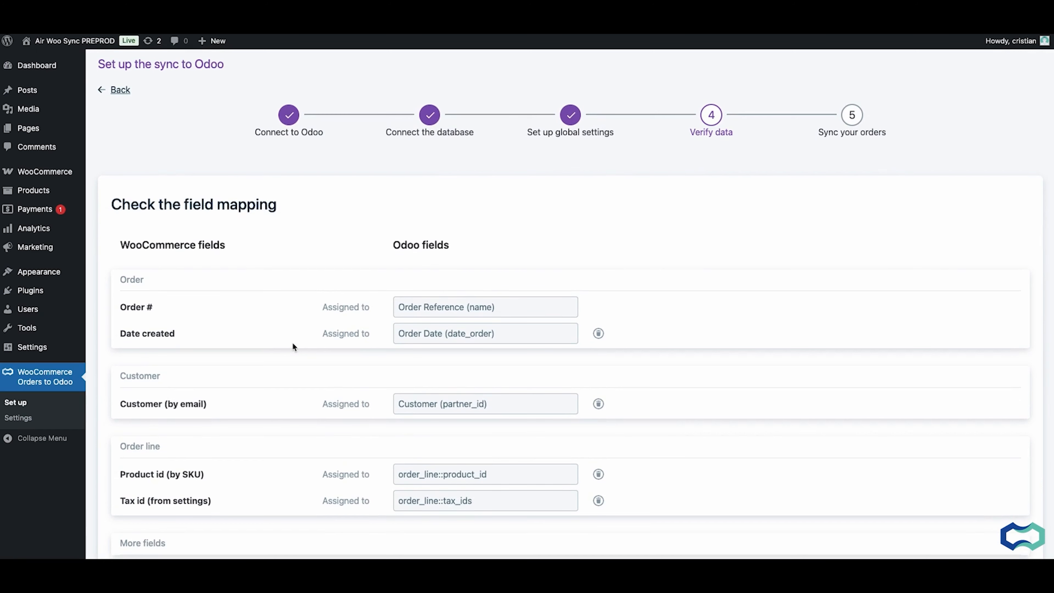
{"action": "scroll", "coordinate": [292, 343], "scroll_direction": "down", "scroll_amount": 1}
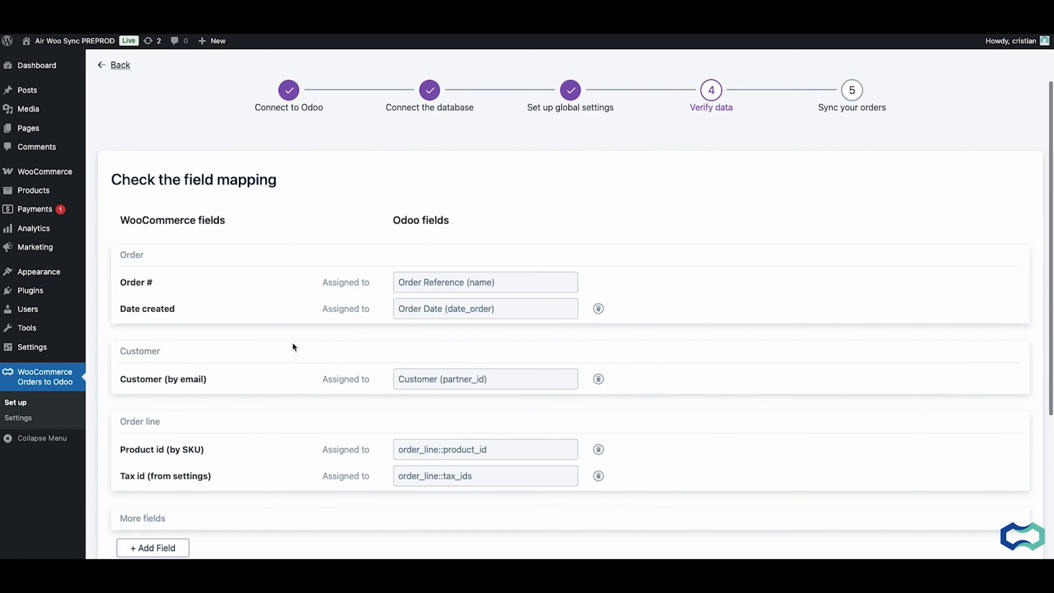
{"action": "left_click", "coordinate": [153, 548]}
{"action": "left_click", "coordinate": [170, 460]}
{"action": "scroll", "coordinate": [218, 489], "scroll_direction": "down", "scroll_amount": 10}
{"action": "left_click", "coordinate": [366, 479]}
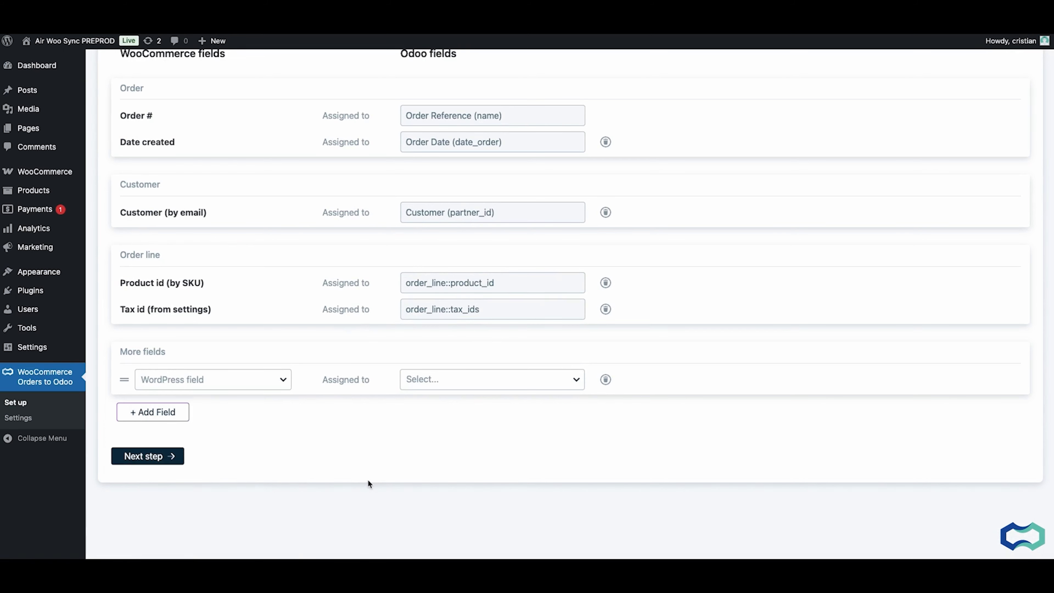
{"action": "scroll", "coordinate": [367, 480], "scroll_direction": "up", "scroll_amount": 3}
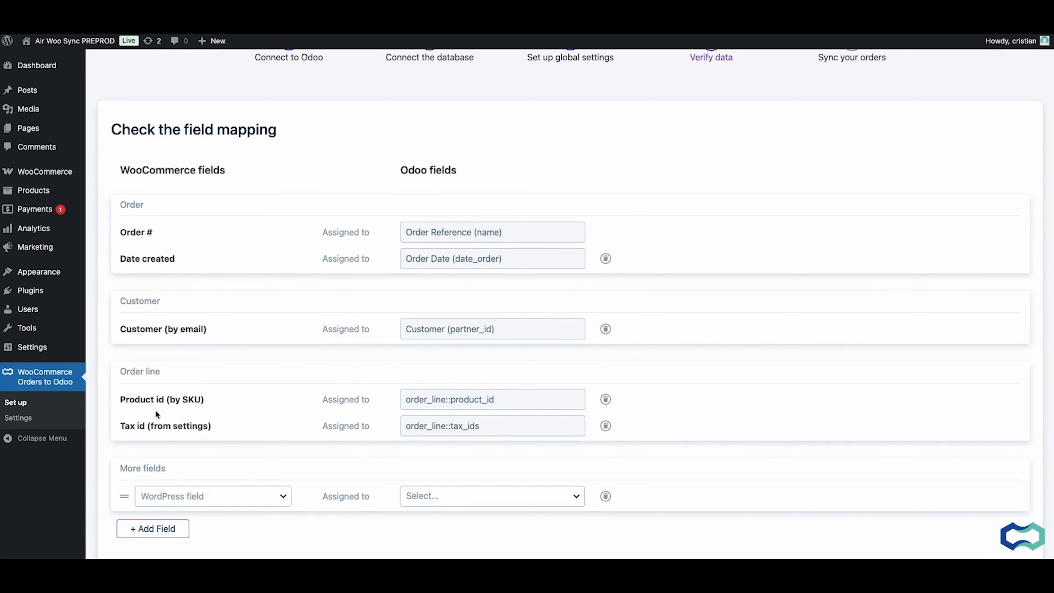
{"action": "scroll", "coordinate": [153, 434], "scroll_direction": "down", "scroll_amount": 3}
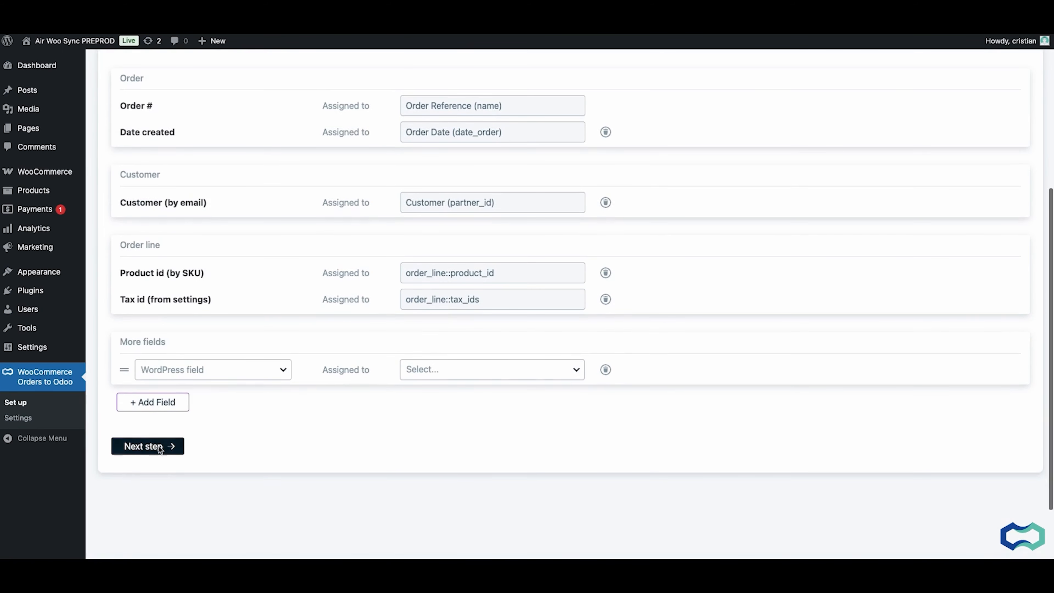
Remove the empty row under More fields and run the field mapping verification
{"action": "left_click", "coordinate": [159, 446]}
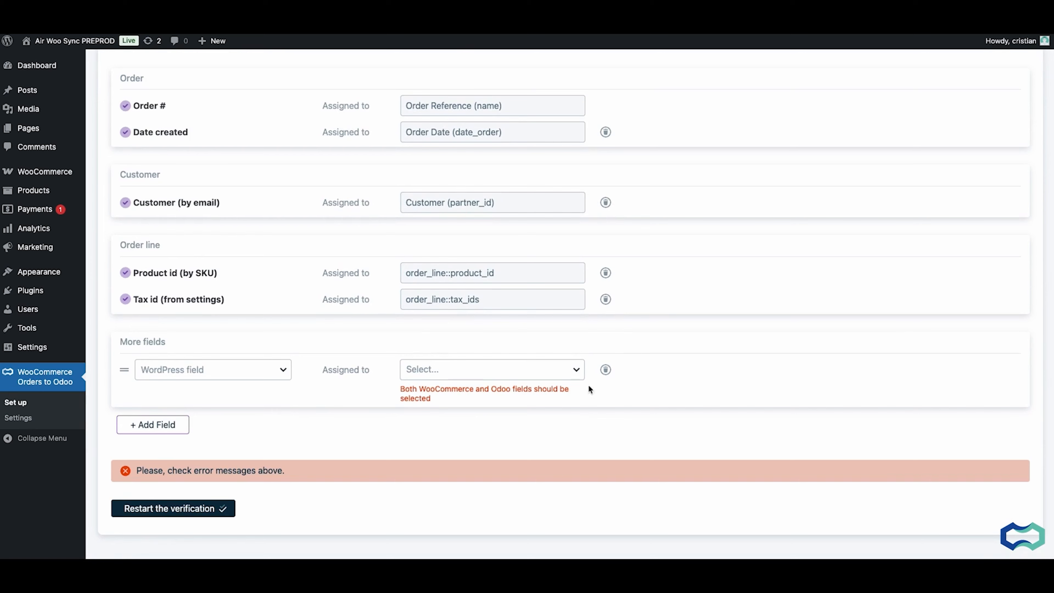
{"action": "left_click", "coordinate": [605, 369]}
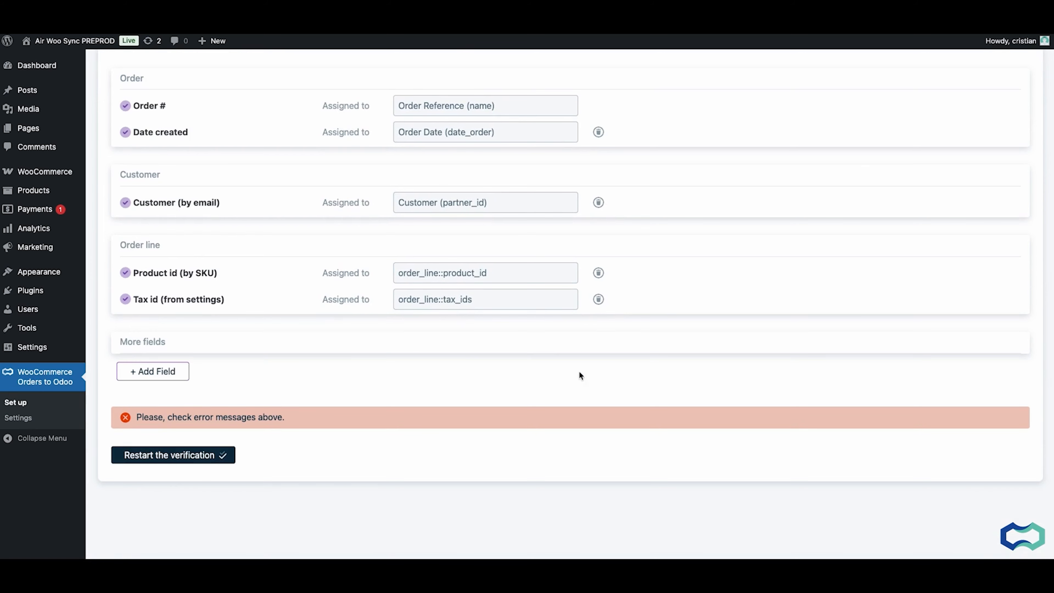
{"action": "left_click", "coordinate": [200, 460]}
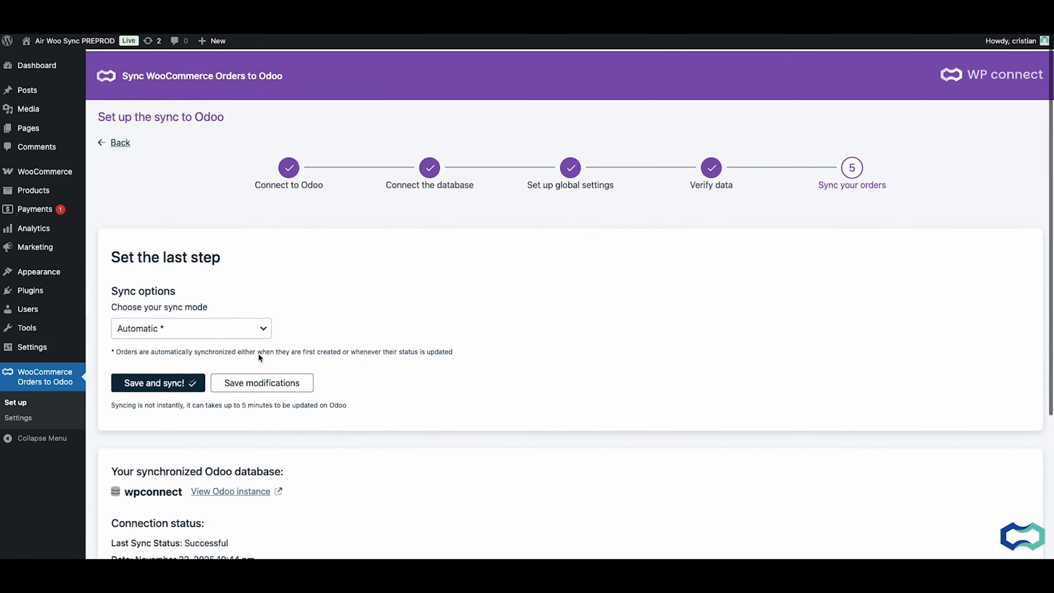
Try the Manual sync mode, set it back to Automatic, and save and sync the orders
{"action": "left_click", "coordinate": [234, 330]}
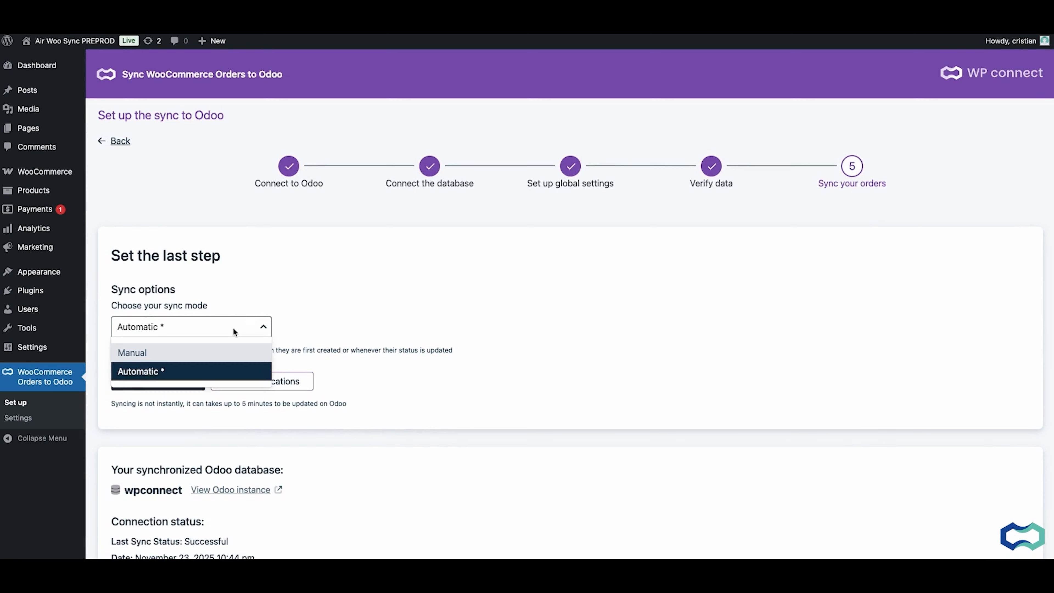
{"action": "left_click", "coordinate": [225, 351]}
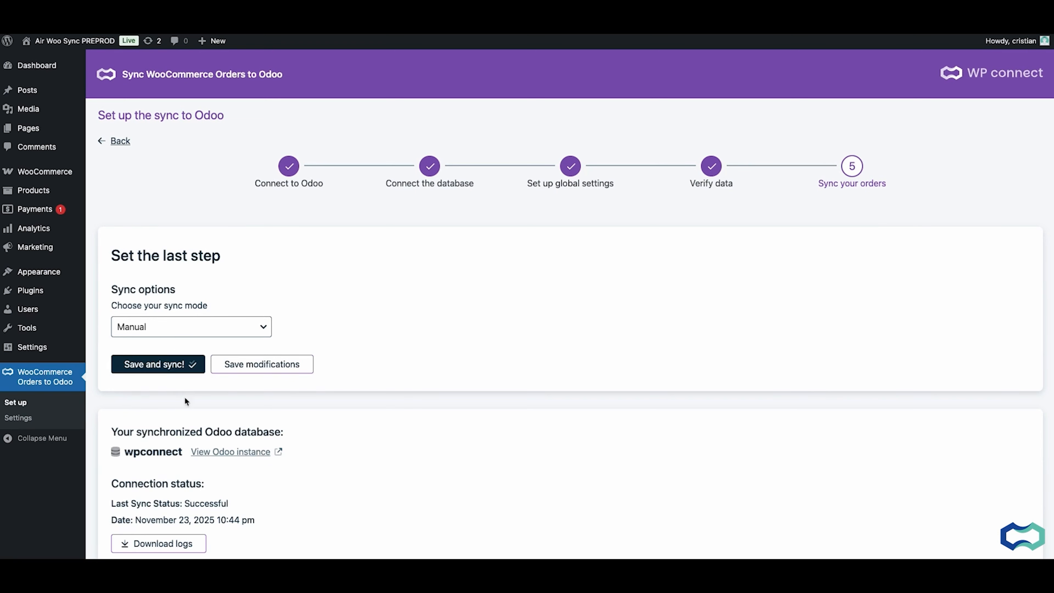
{"action": "left_click", "coordinate": [172, 327]}
{"action": "left_click", "coordinate": [200, 367]}
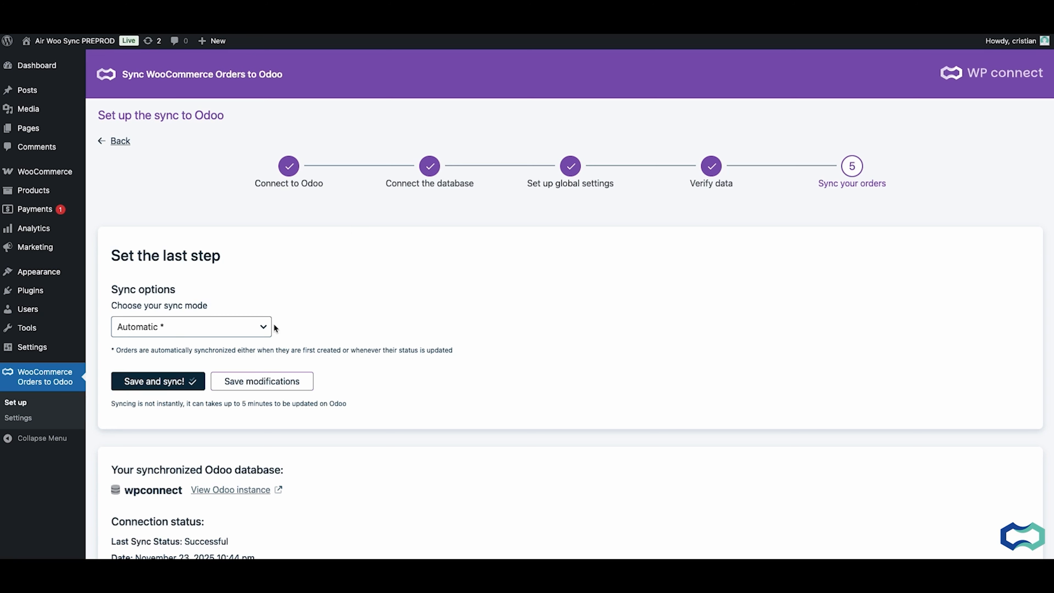
{"action": "left_click", "coordinate": [154, 386]}
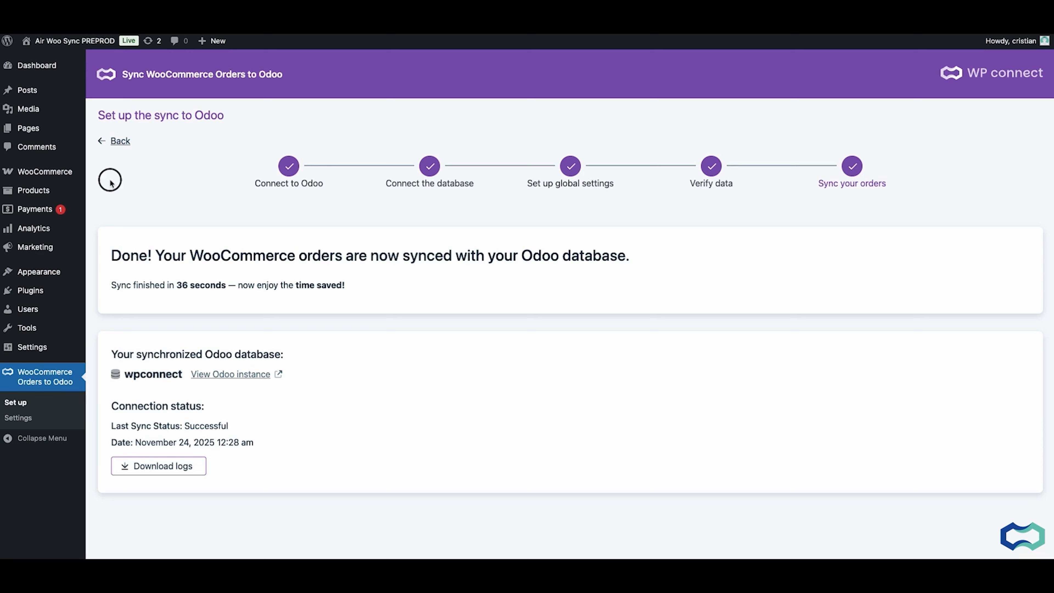
View the WooCommerce orders list and open the first quotation in Odoo Sales to compare the synced data
{"action": "mouse_move", "coordinate": [62, 173]}
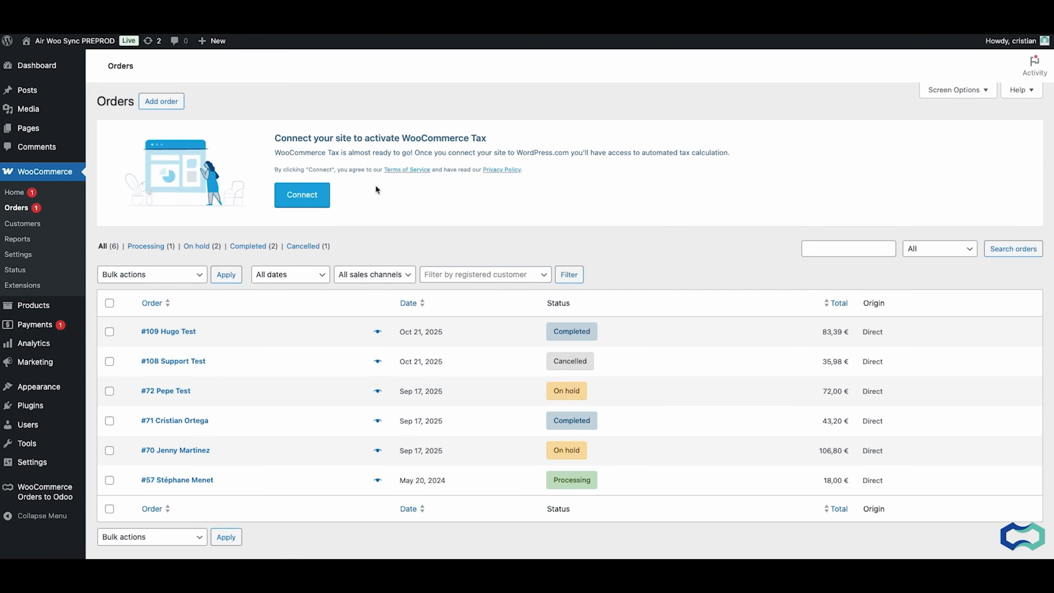
{"action": "scroll", "coordinate": [375, 189], "scroll_direction": "down", "scroll_amount": 1}
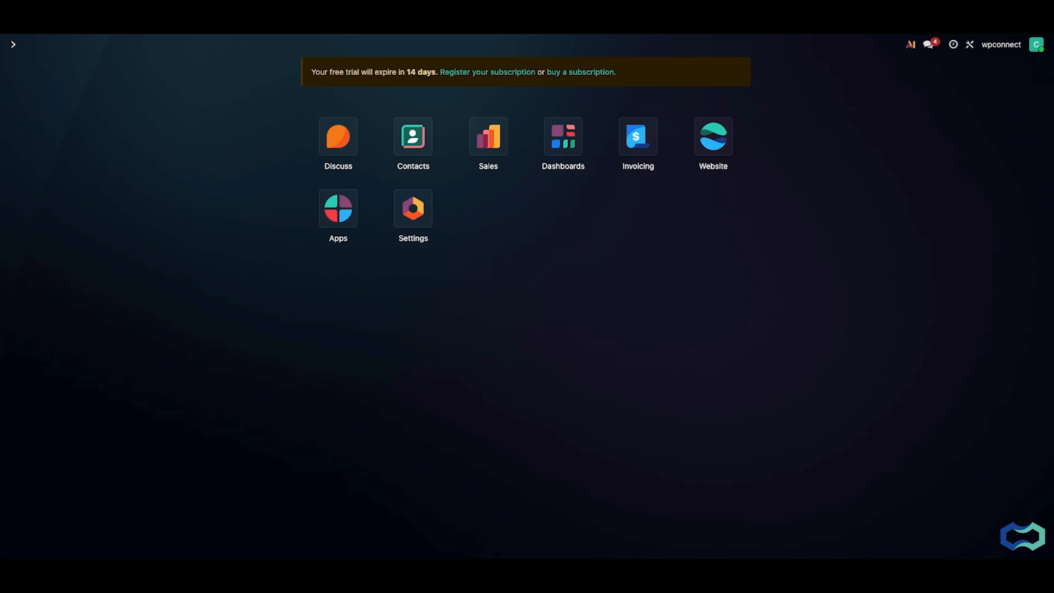
{"action": "left_click", "coordinate": [487, 137]}
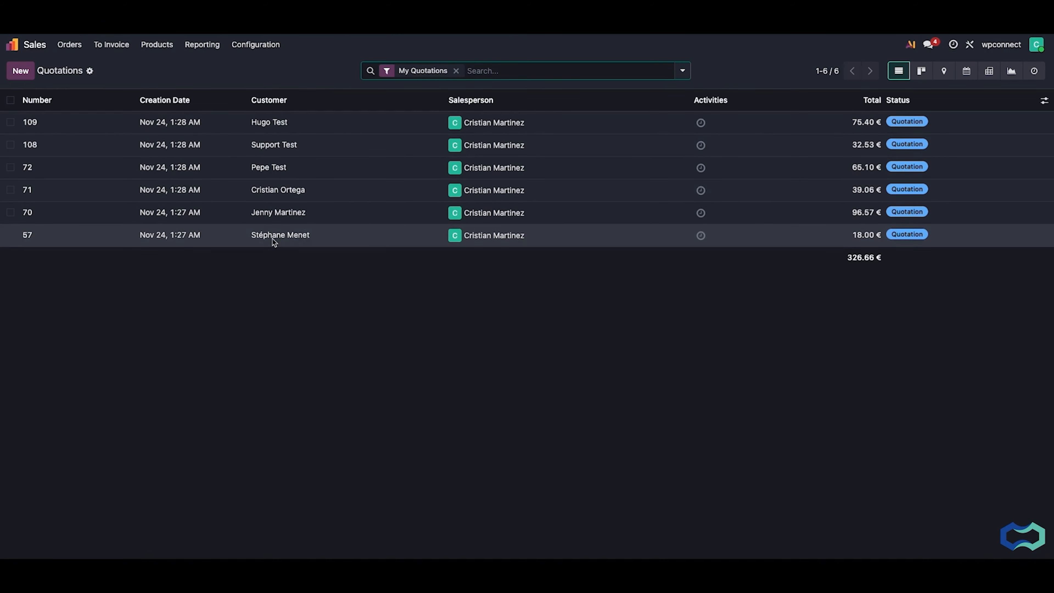
{"action": "left_click", "coordinate": [293, 124]}
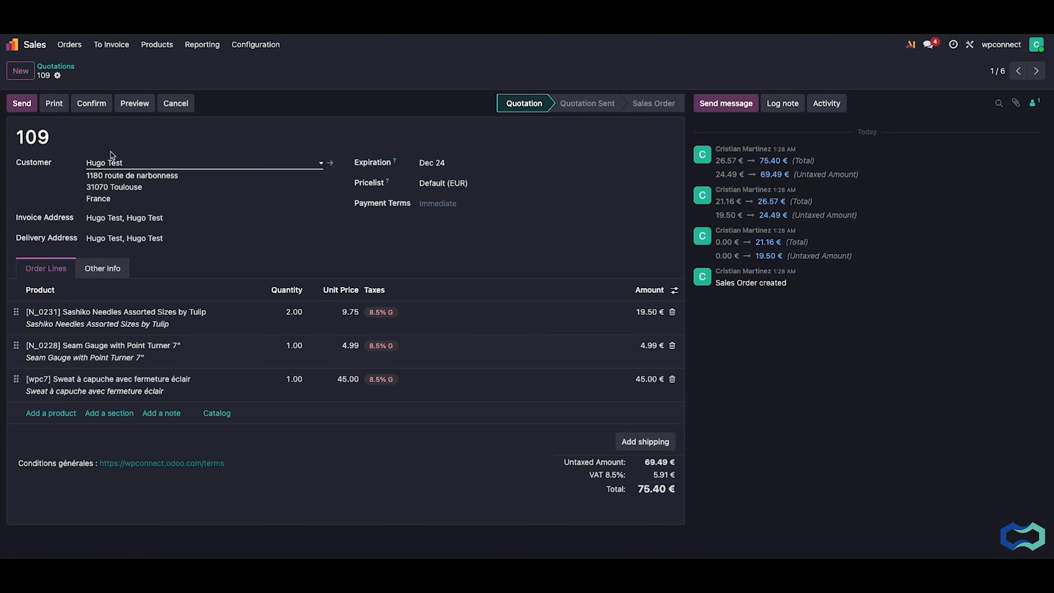
View the synced products in Odoo Sales and the synced customers in the Contacts app
{"action": "left_click", "coordinate": [156, 44]}
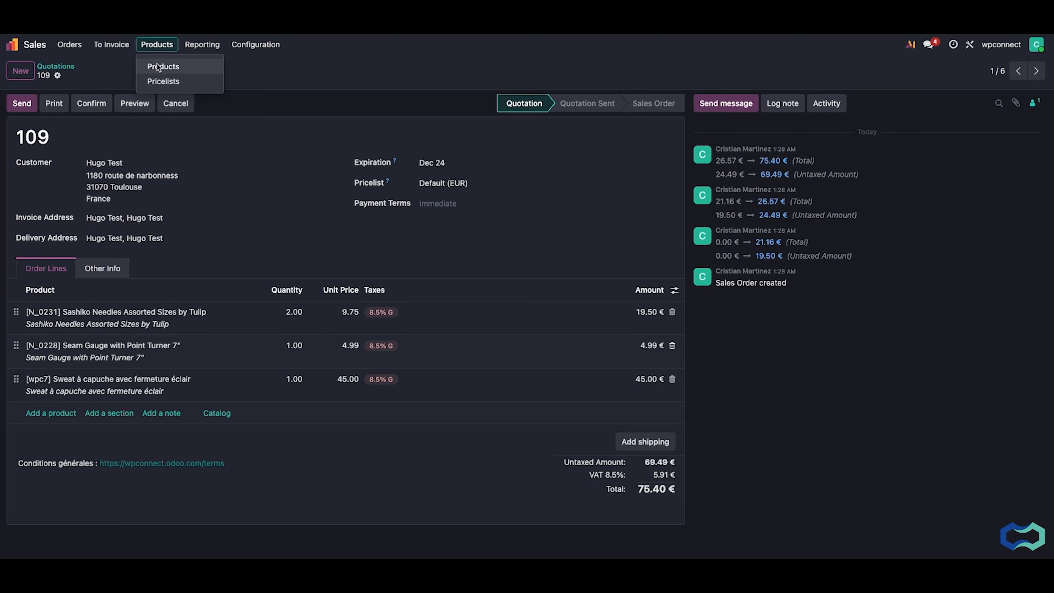
{"action": "left_click", "coordinate": [157, 63]}
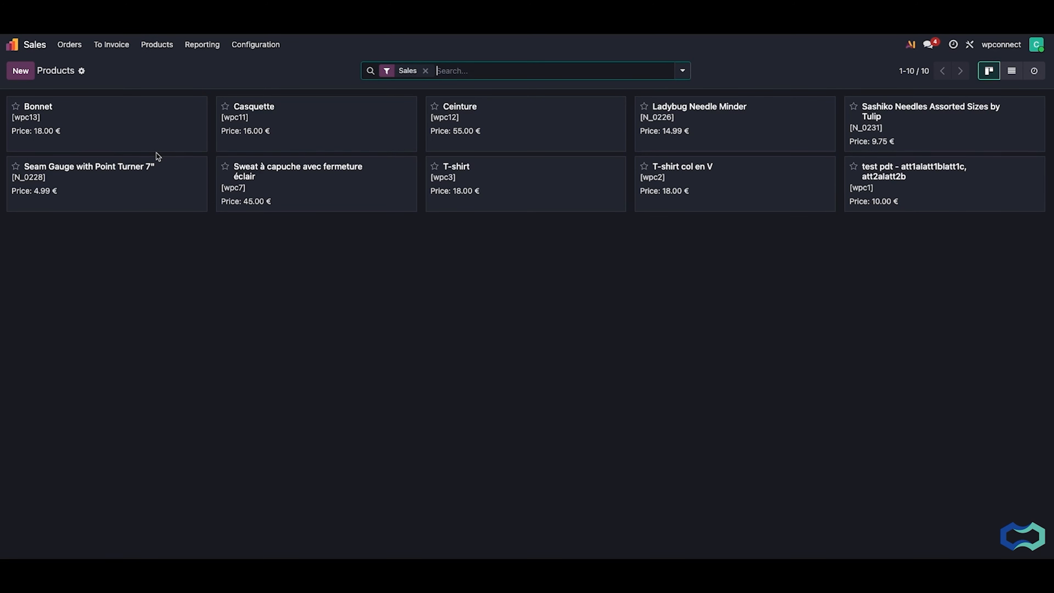
{"action": "left_click", "coordinate": [25, 45]}
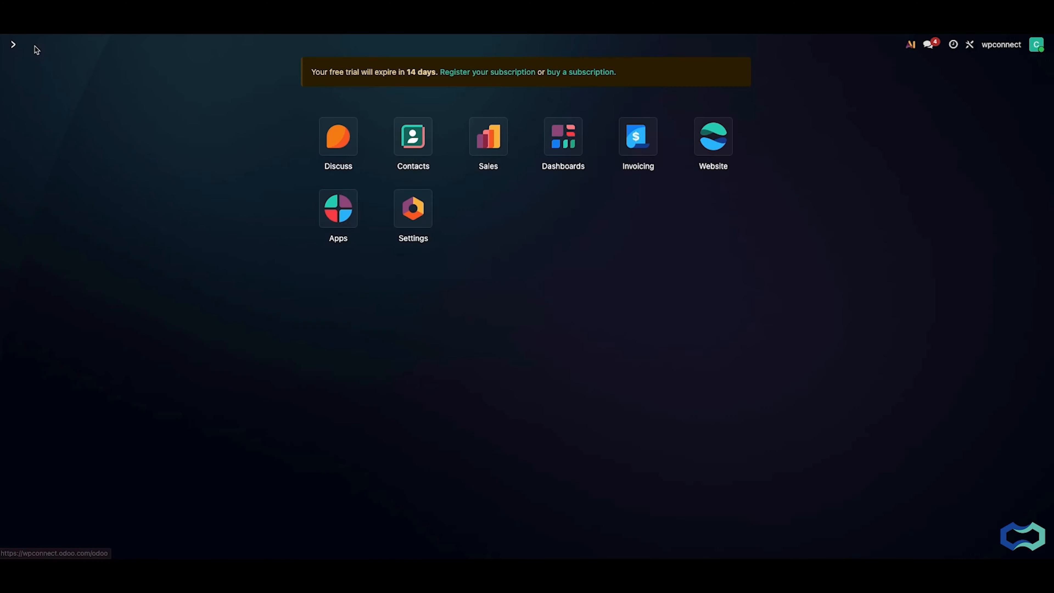
{"action": "left_click", "coordinate": [412, 139]}
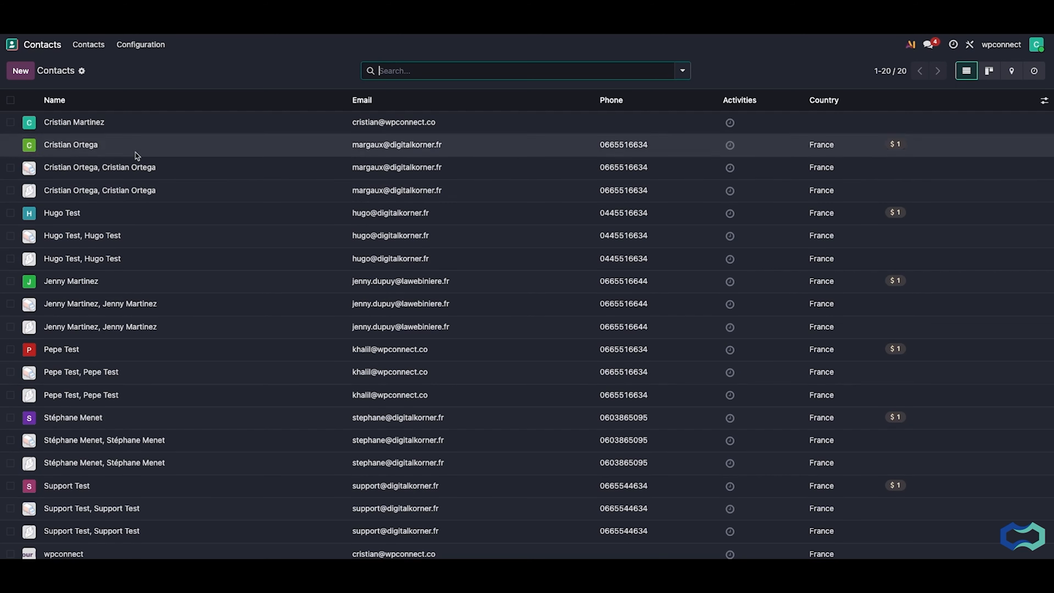
{"action": "scroll", "coordinate": [119, 265], "scroll_direction": "down", "scroll_amount": 1}
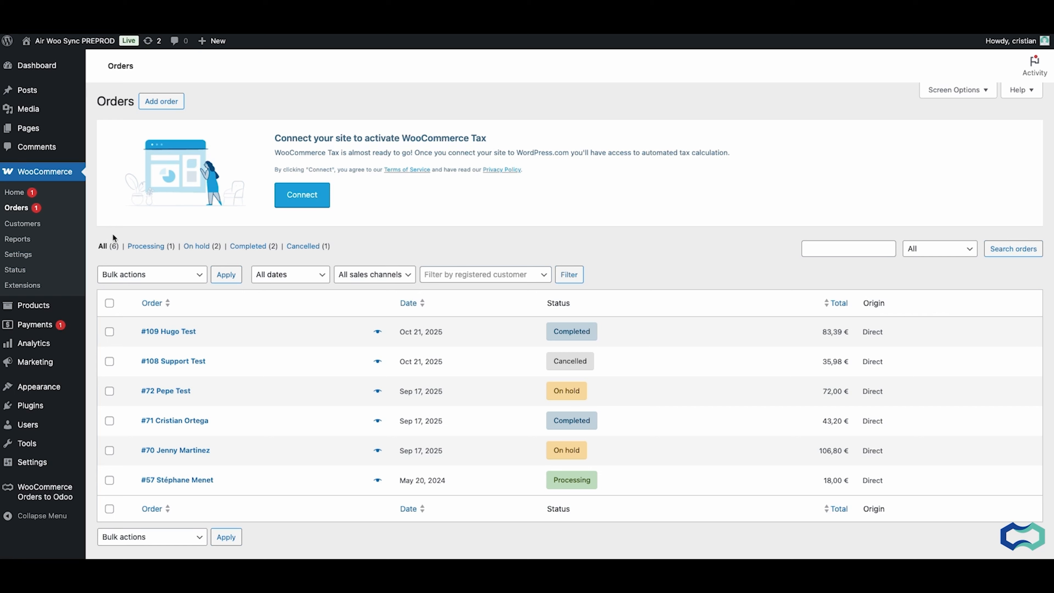
Switch to WooCommerce, open the cancelled order and replace the customer's first name and email address in its billing details
{"action": "left_click", "coordinate": [178, 361]}
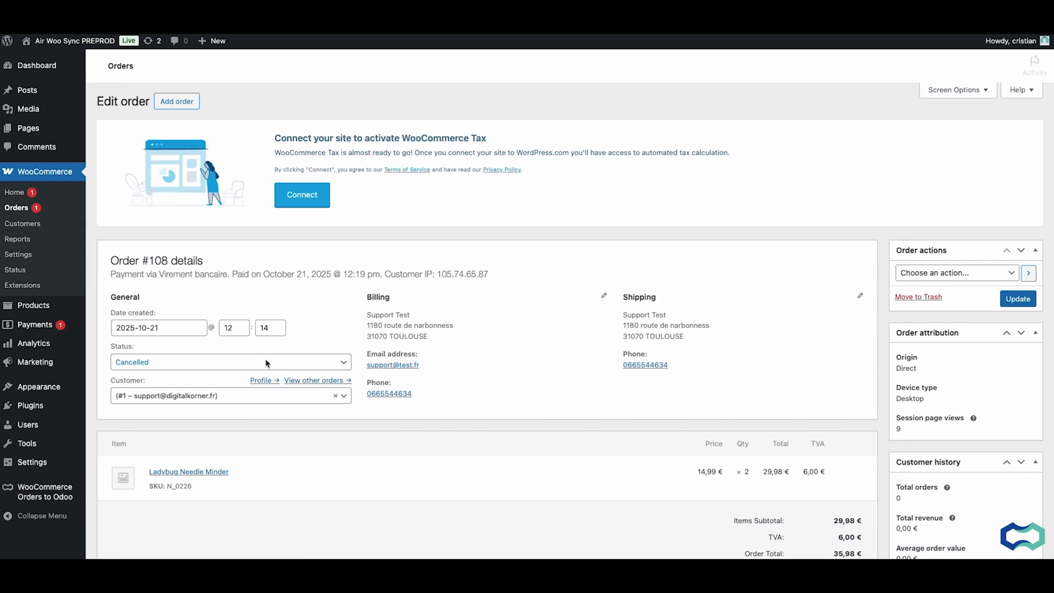
{"action": "left_click", "coordinate": [604, 295]}
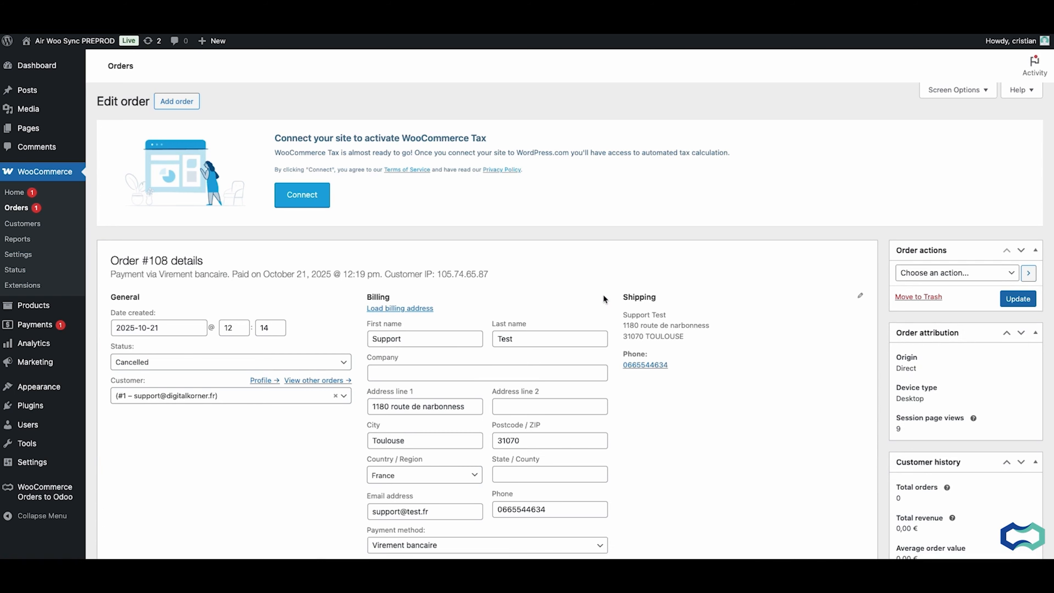
{"action": "double_click", "coordinate": [423, 344]}
{"action": "type", "text": "Fernando"}
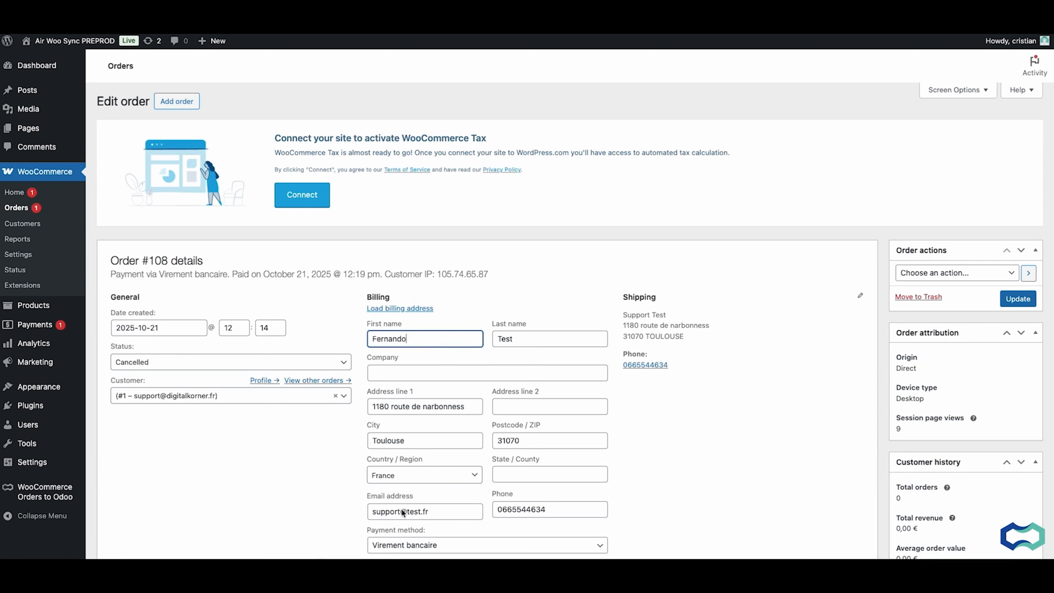
{"action": "left_click_drag", "start_coordinate": [398, 511], "coordinate": [370, 511]}
{"action": "type", "text": "fernando"}
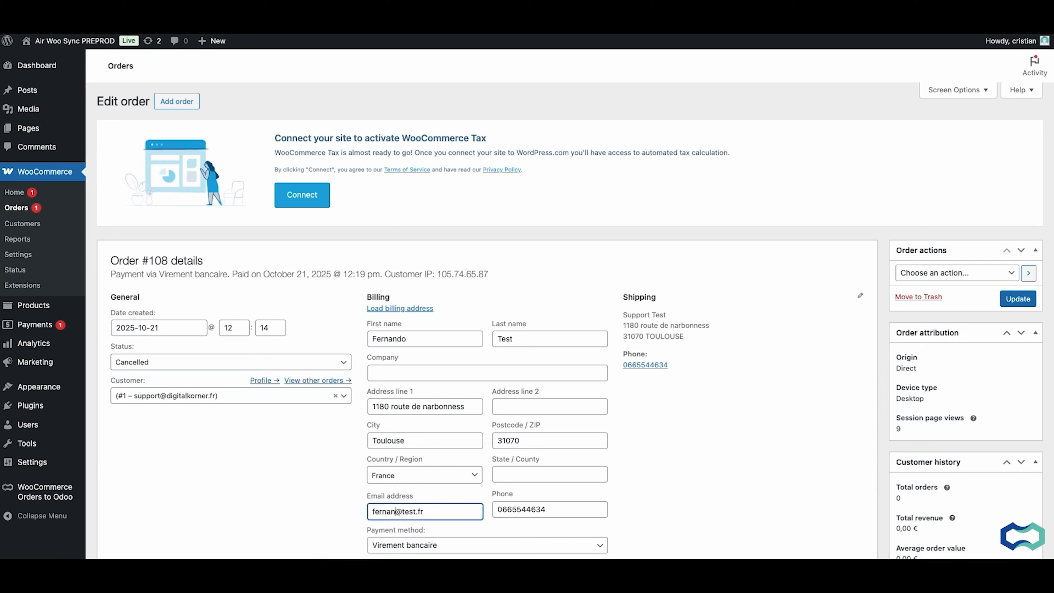
Edit the order's shipping details and enter the same new first name as in billing
{"action": "left_click", "coordinate": [860, 298]}
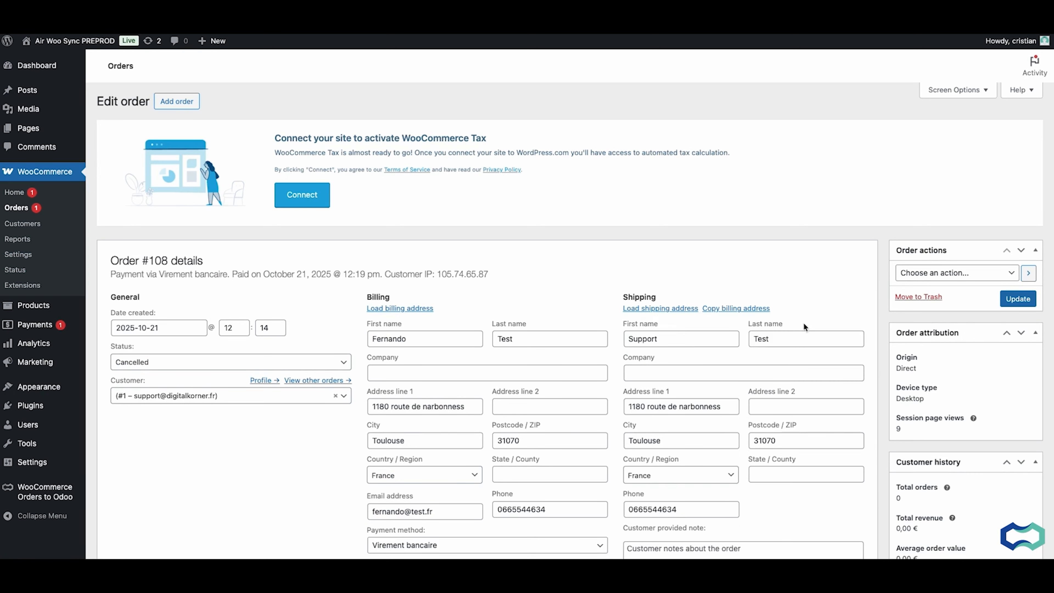
{"action": "double_click", "coordinate": [688, 343]}
{"action": "type", "text": "Fer"}
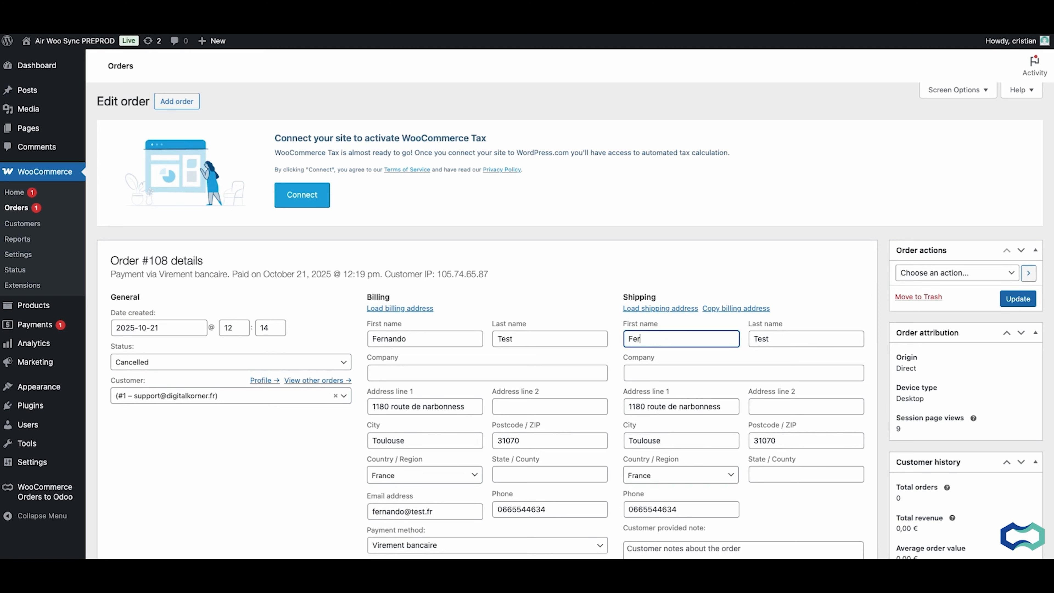
{"action": "type", "text": "nando"}
Set the order's status to Completed and update the order
{"action": "scroll", "coordinate": [675, 434], "scroll_direction": "down", "scroll_amount": 1}
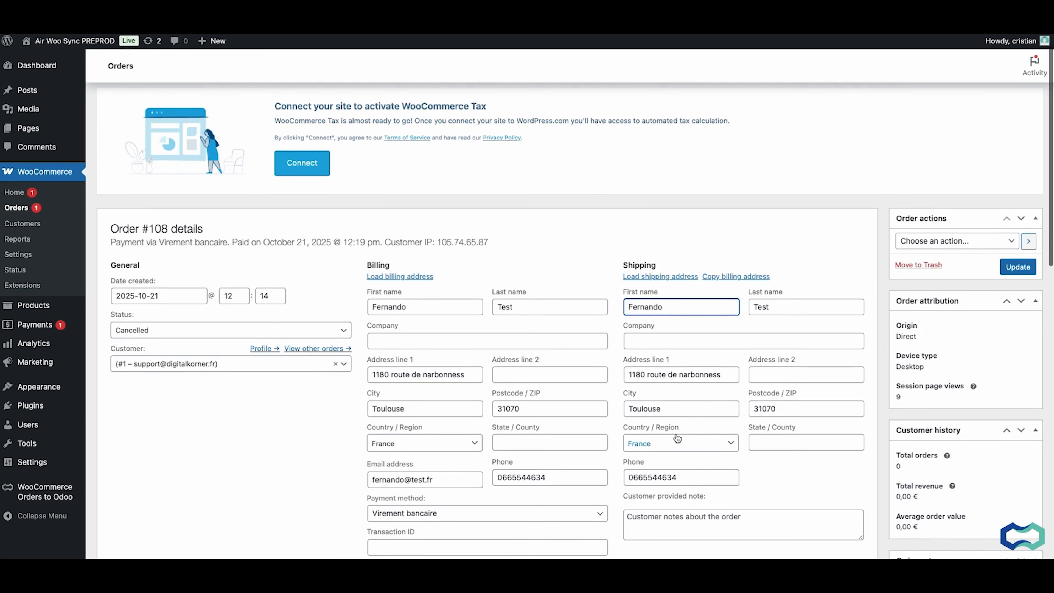
{"action": "scroll", "coordinate": [713, 377], "scroll_direction": "down", "scroll_amount": 2}
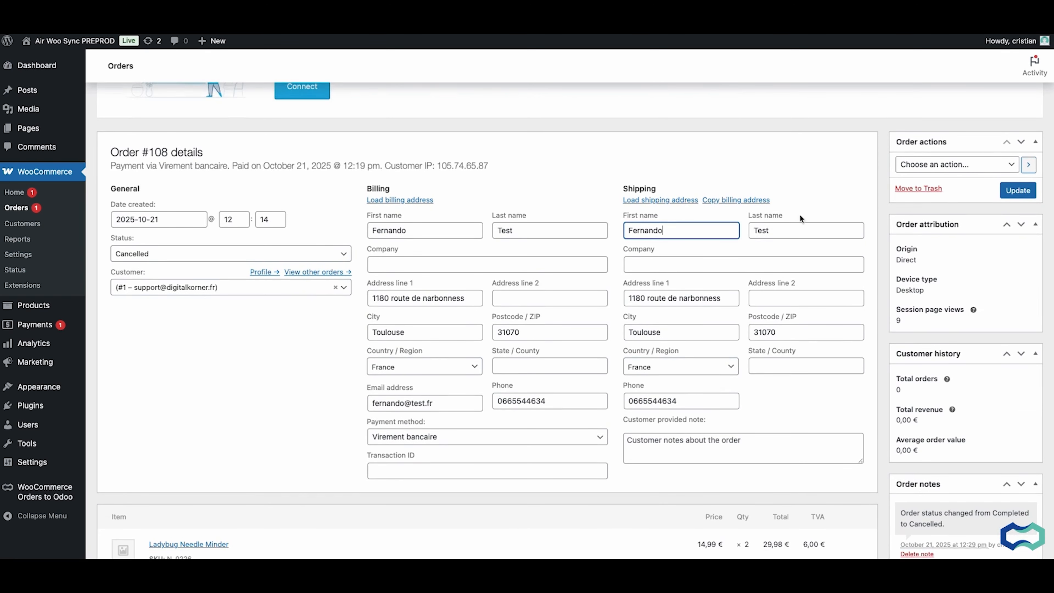
{"action": "left_click", "coordinate": [339, 257]}
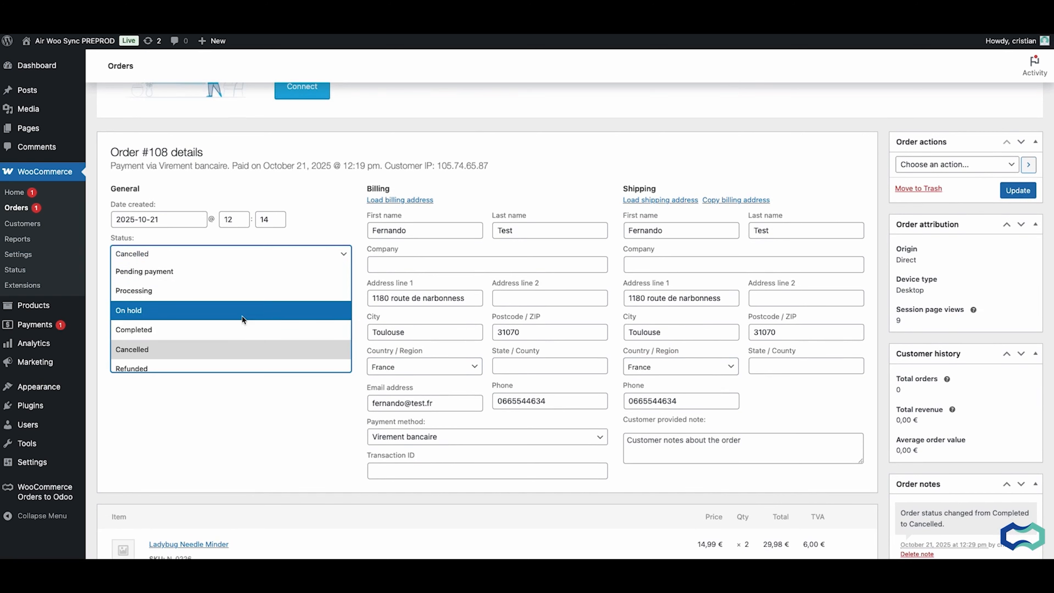
{"action": "left_click", "coordinate": [246, 330]}
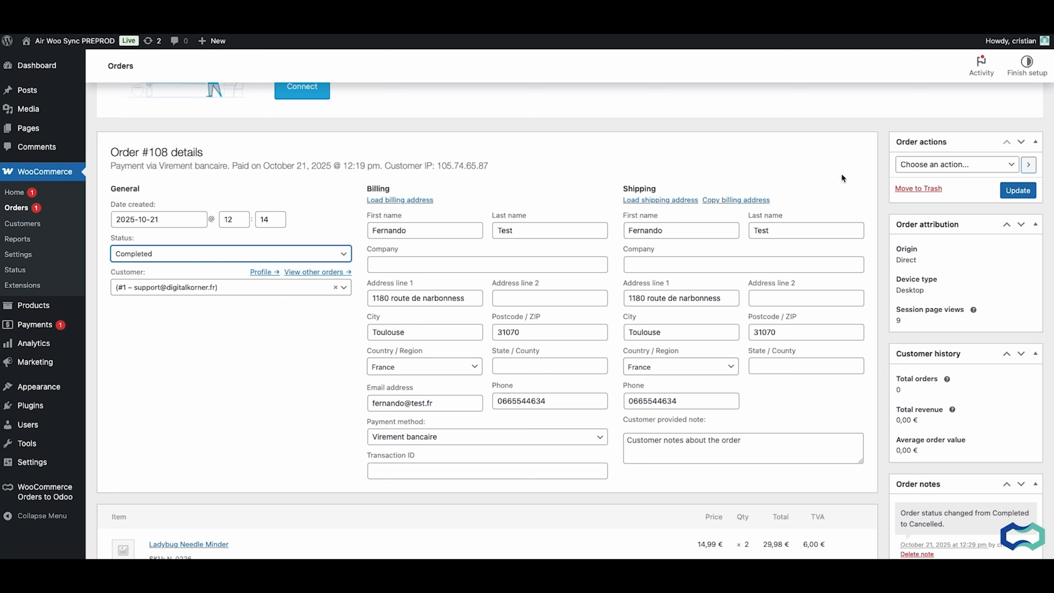
{"action": "left_click", "coordinate": [1017, 191]}
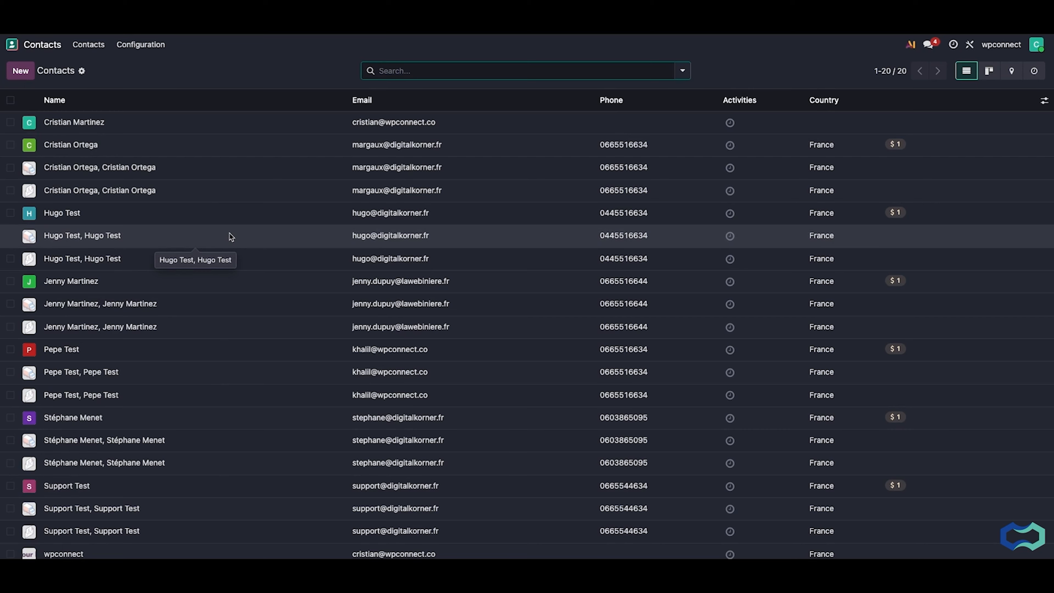
Switch to Odoo, reload the contacts list and open the invoice address contact of the edited order's customer
{"action": "key", "text": "super+r"}
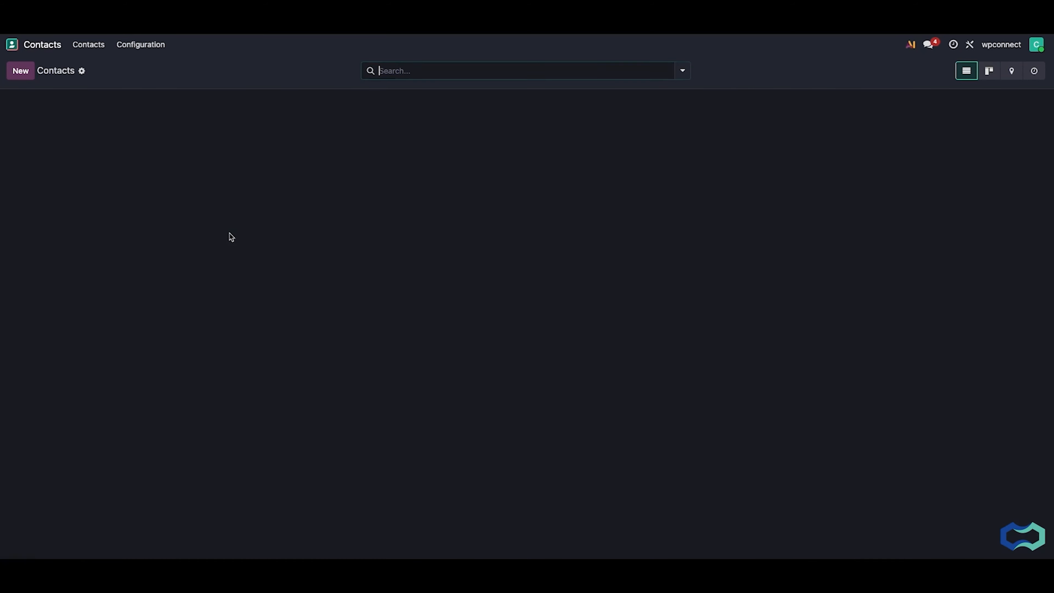
{"action": "scroll", "coordinate": [231, 237], "scroll_direction": "down", "scroll_amount": 1}
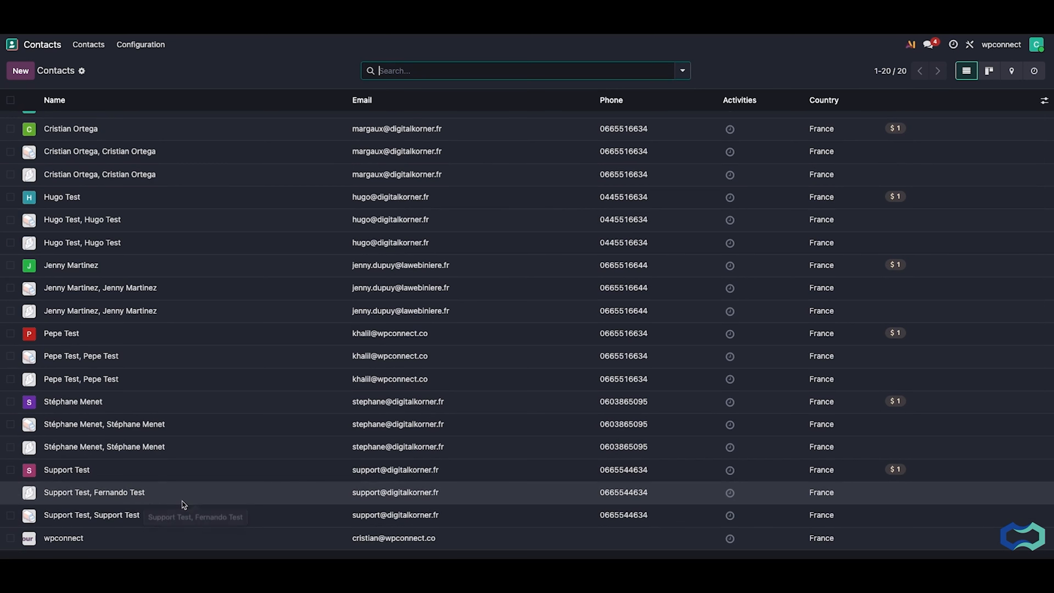
{"action": "left_click", "coordinate": [169, 490]}
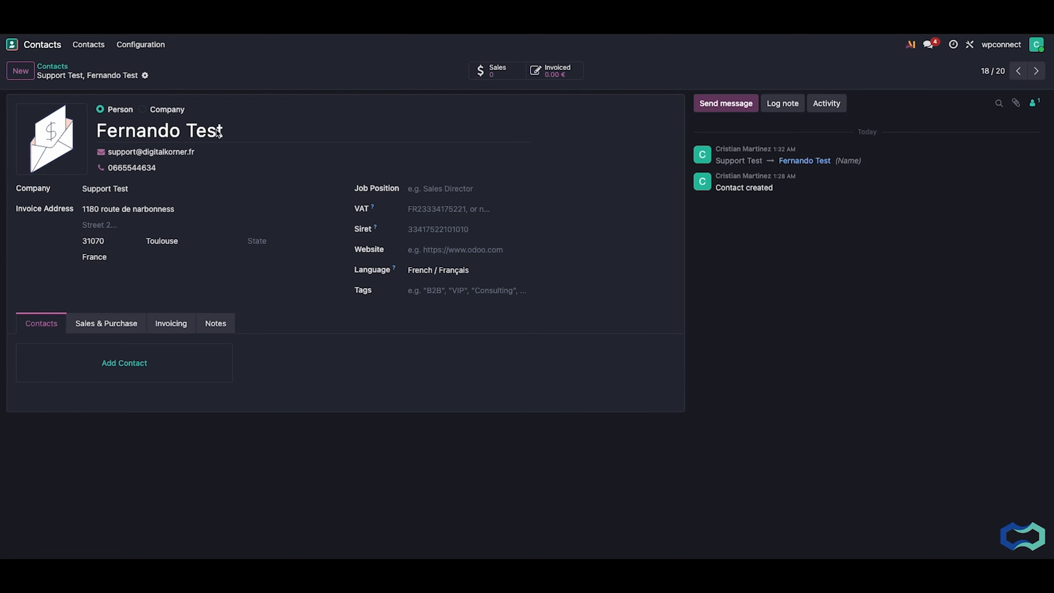
Open the edited order's quotation in Sales to check its invoice address, and return to the contacts list
{"action": "left_click", "coordinate": [13, 46]}
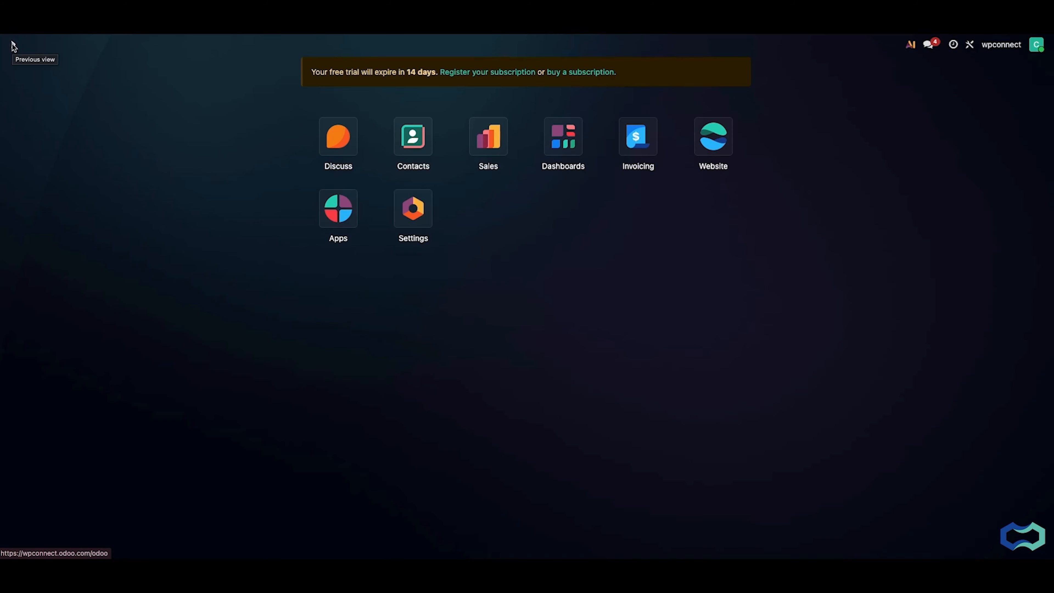
{"action": "left_click", "coordinate": [489, 138]}
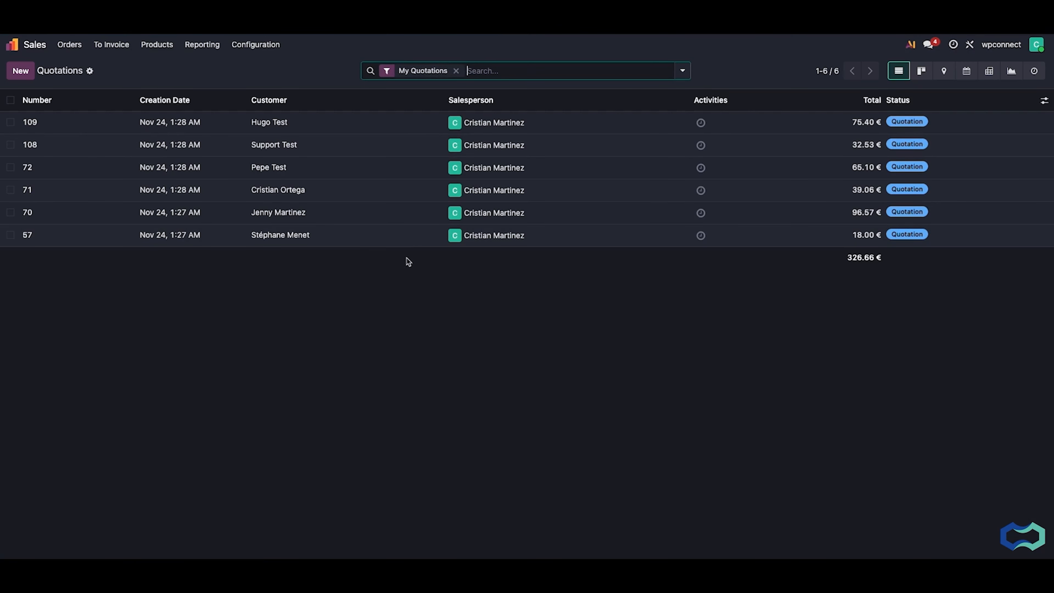
{"action": "left_click", "coordinate": [352, 145]}
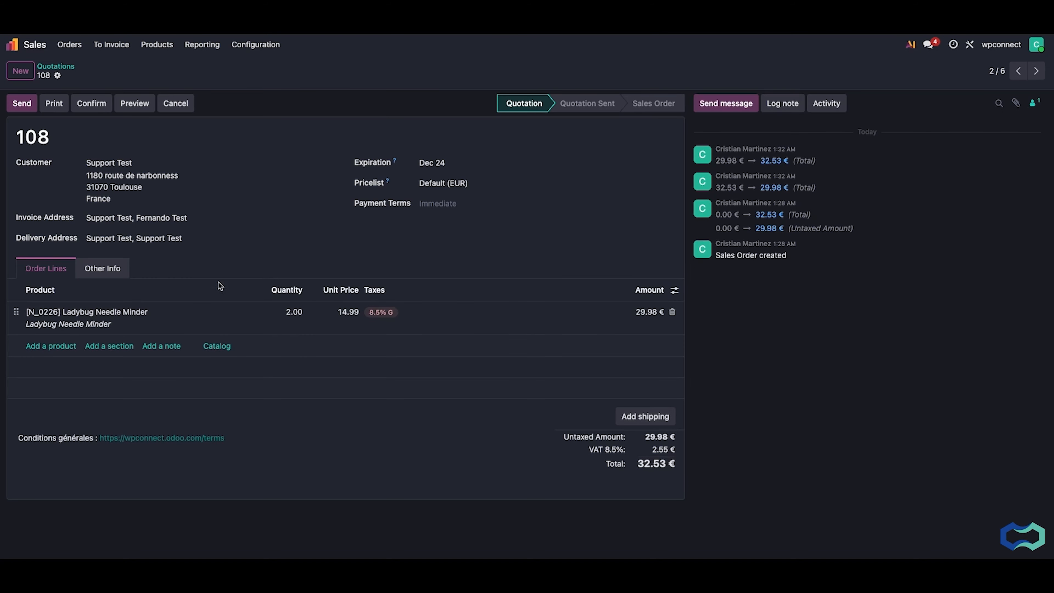
{"action": "left_click", "coordinate": [157, 221]}
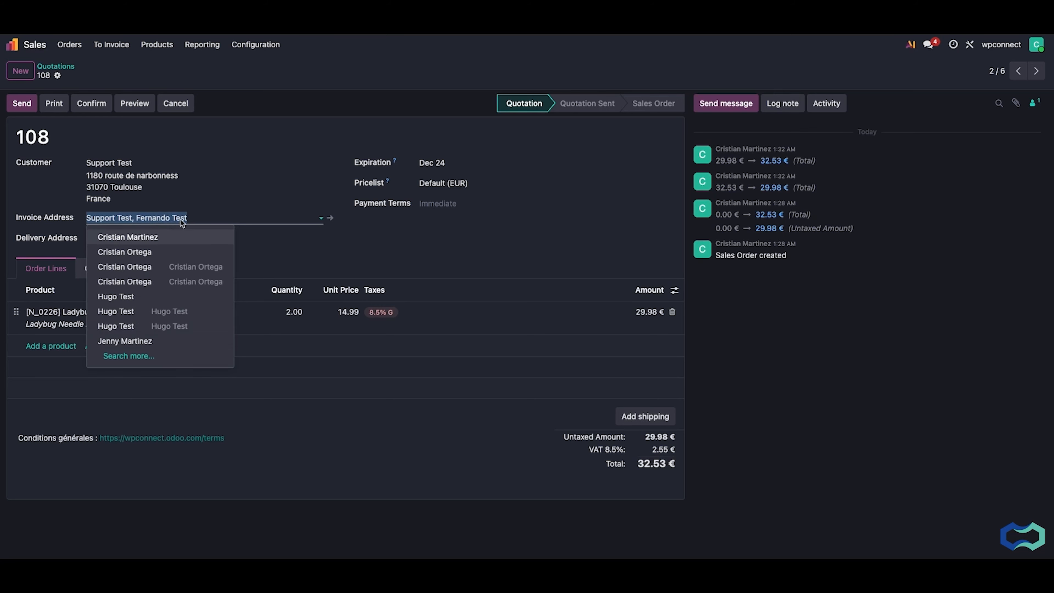
{"action": "left_click", "coordinate": [414, 255]}
{"action": "left_click", "coordinate": [12, 44]}
{"action": "left_click", "coordinate": [411, 141]}
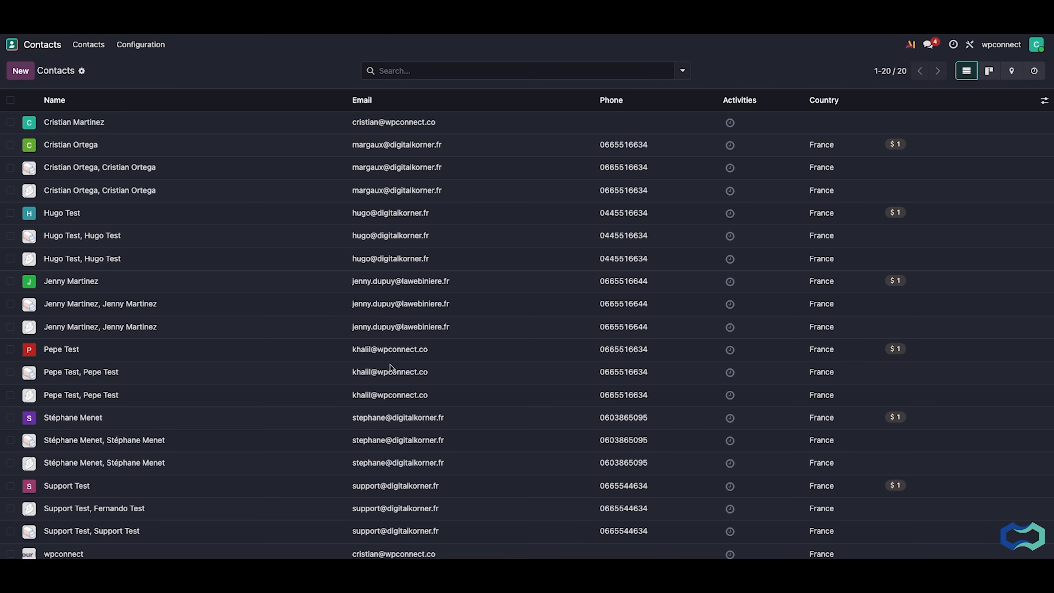